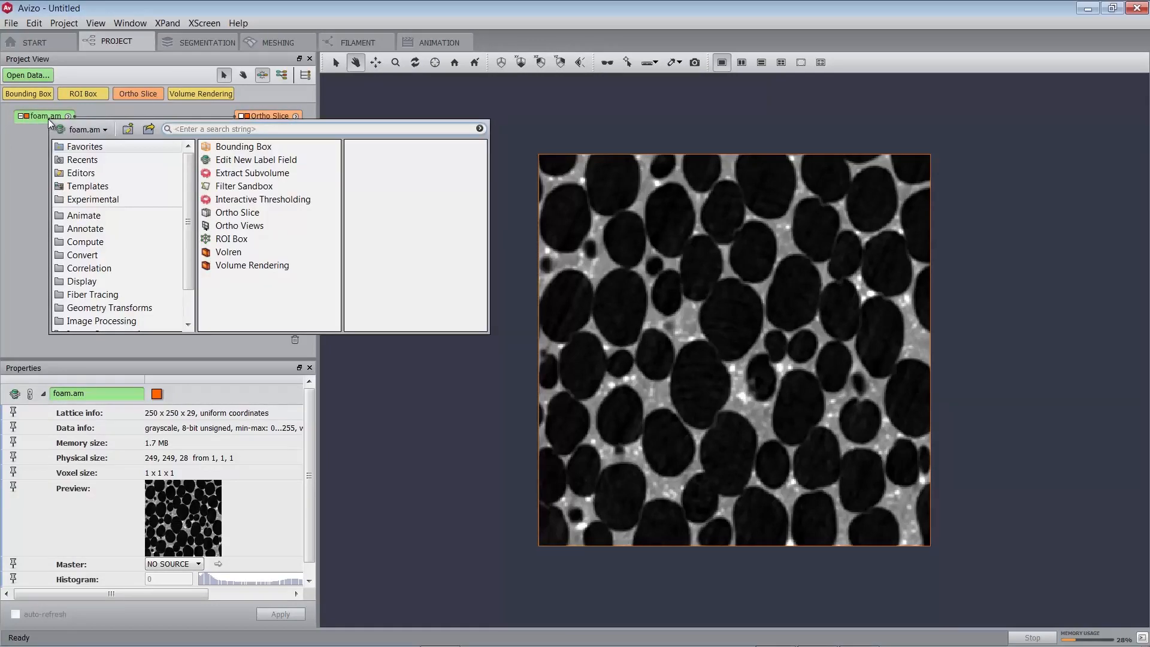
- Add two more Ortho Slice display modules to the foam.am data
left_click(90, 280)
left_click(237, 304)
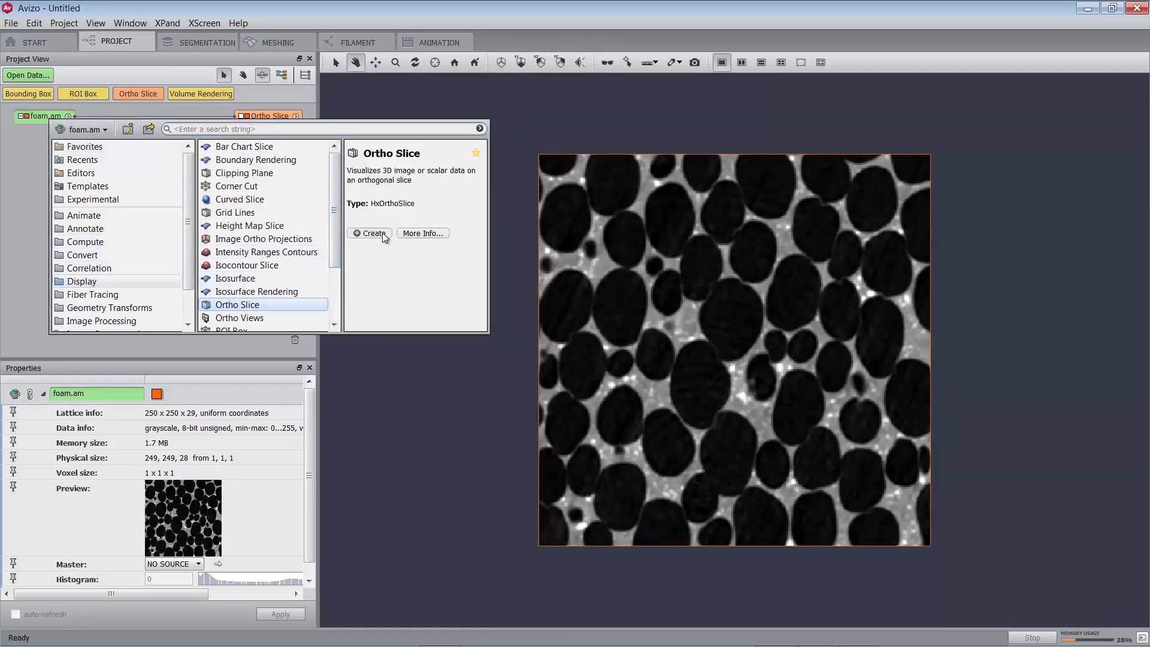
left_click(373, 233)
left_click(54, 115)
right_click(54, 115)
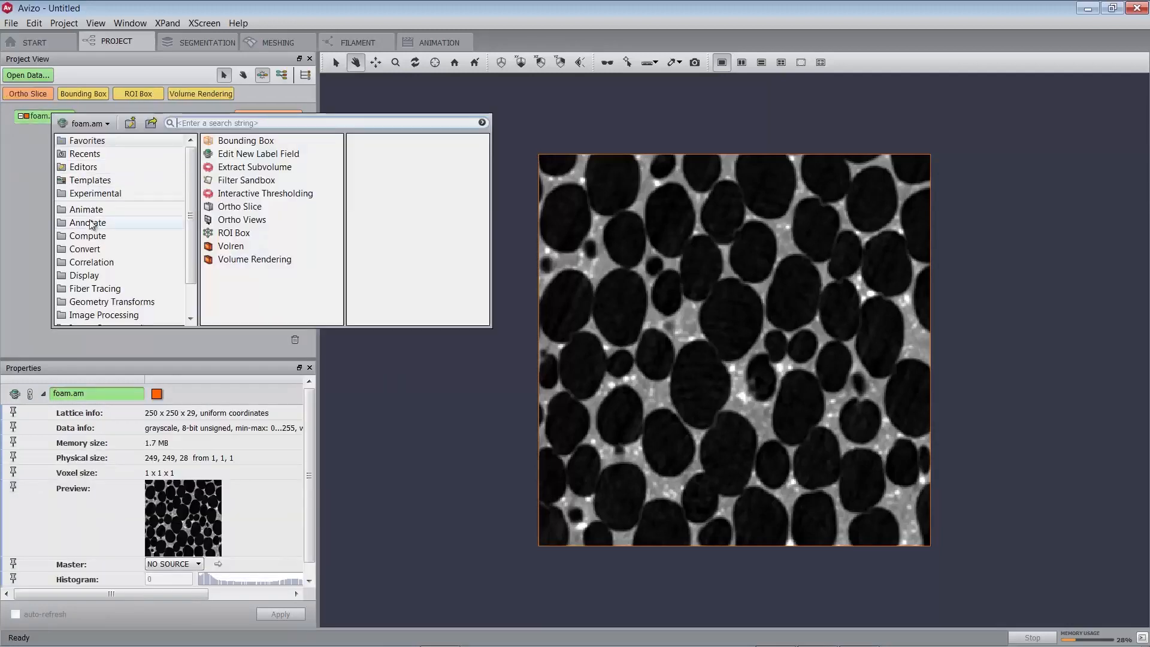
left_click(108, 275)
double_click(238, 299)
- Set Ortho Slice 2 to the xz orientation and Ortho Slice 3 to the yz orientation
left_click(263, 117)
left_click(266, 138)
left_click(177, 427)
left_click(265, 156)
left_click(205, 427)
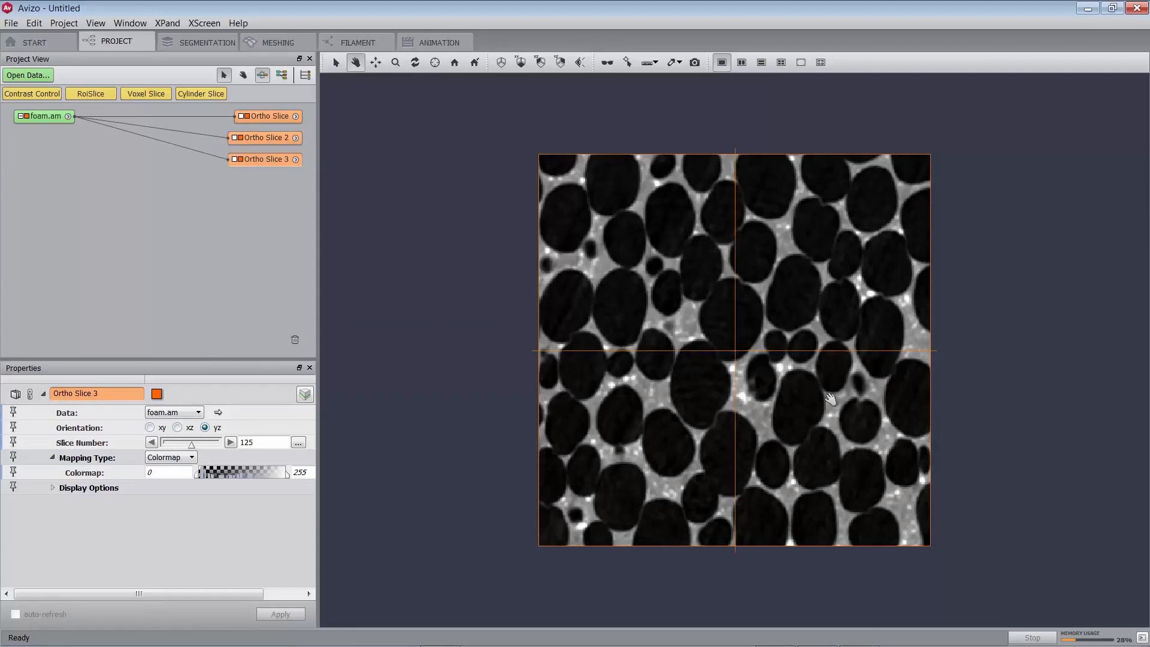
left_click_drag(772, 445, 834, 249)
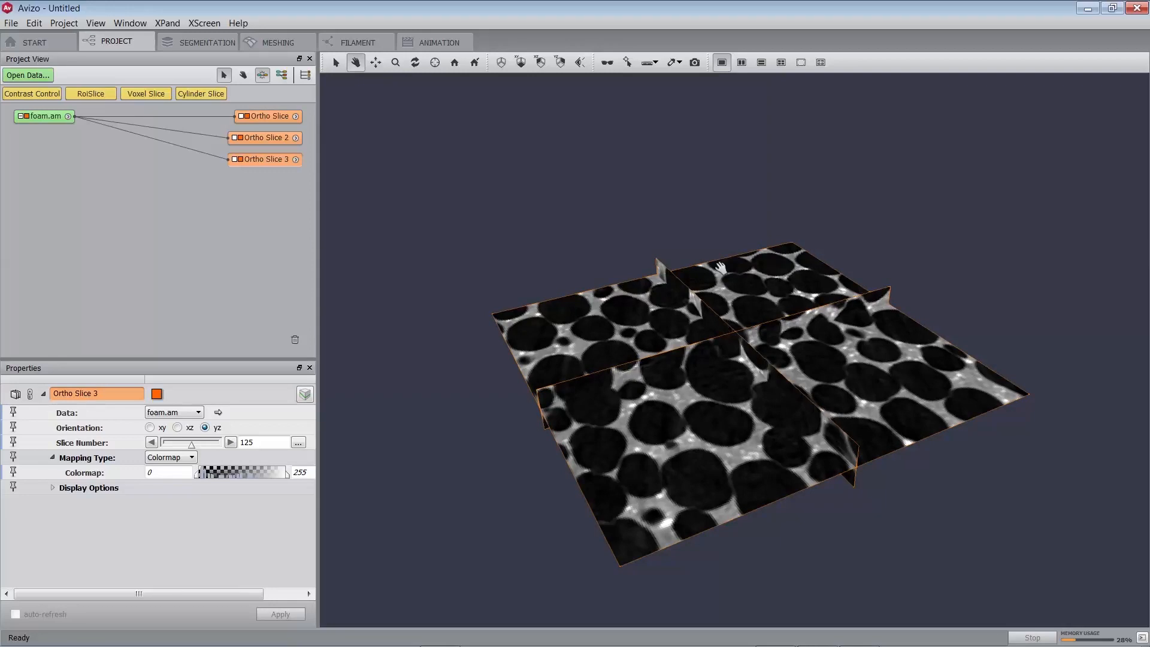
- Attach a Median Filter to foam.am and apply it with the 3D interpretation
left_click(47, 116)
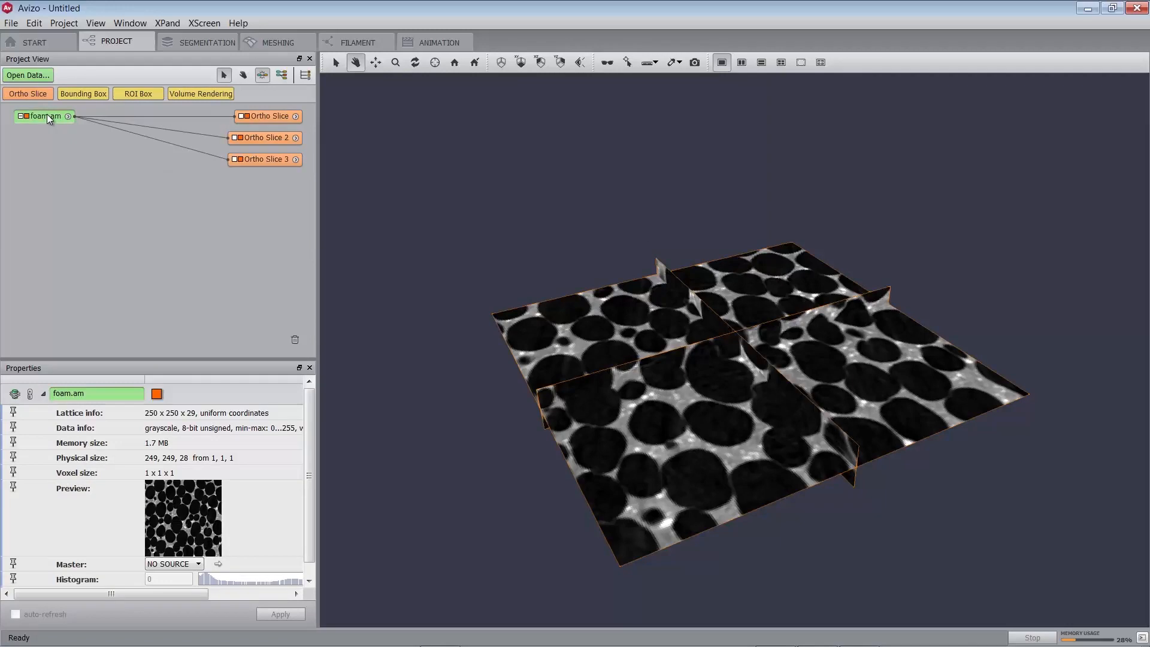
right_click(46, 114)
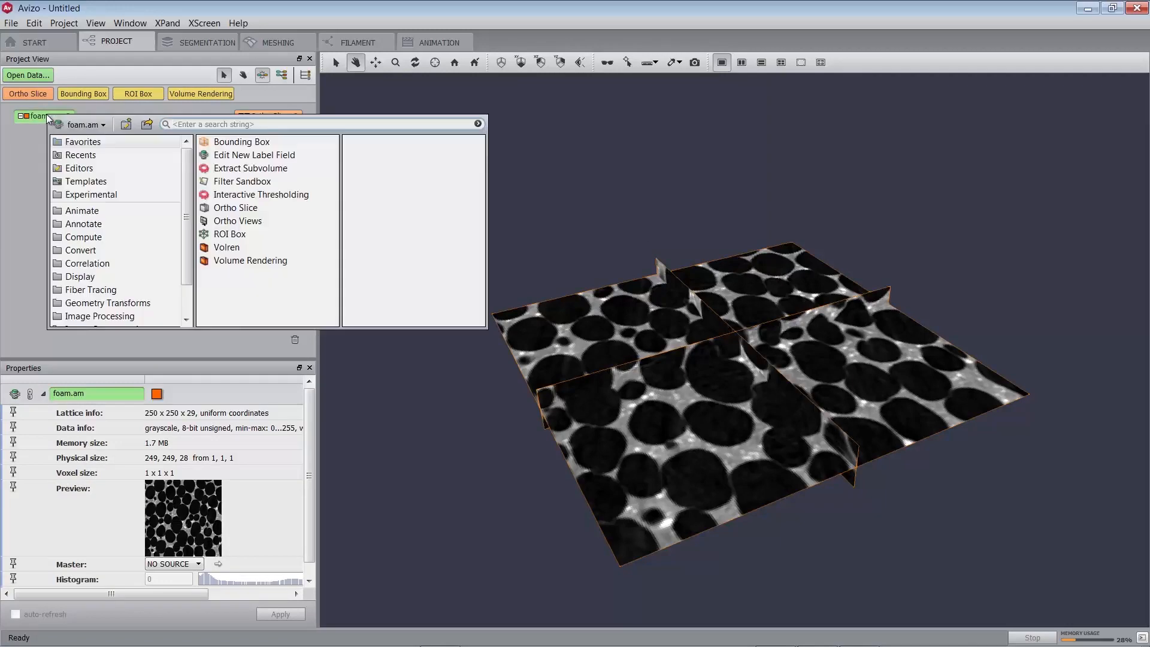
type("med")
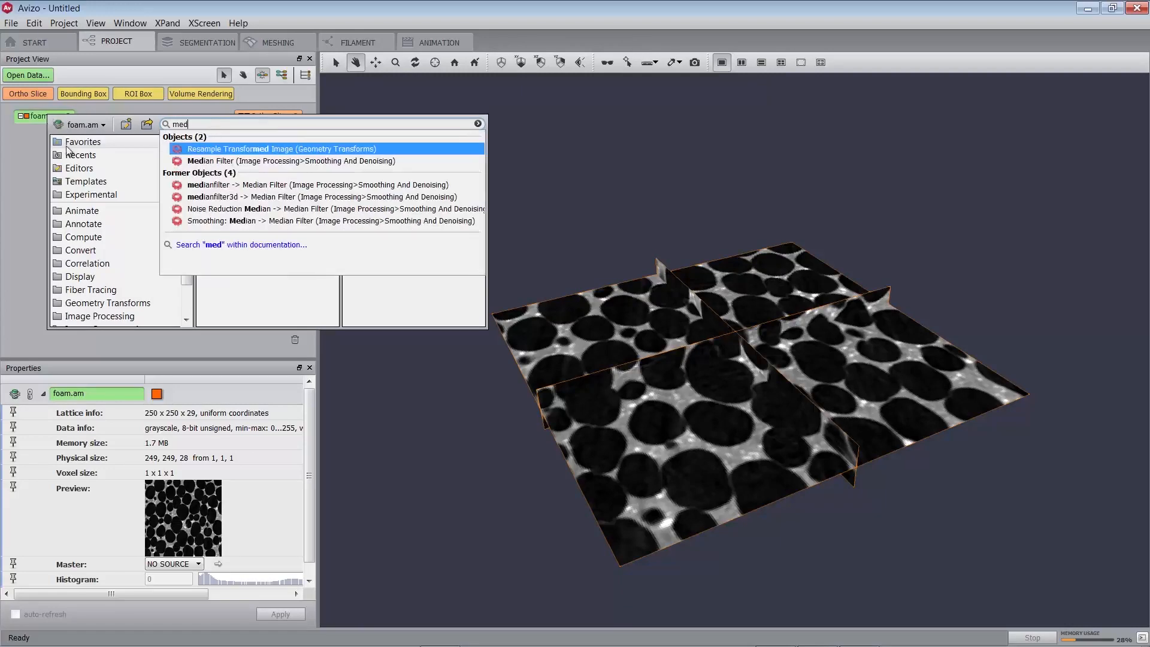
left_click(190, 160)
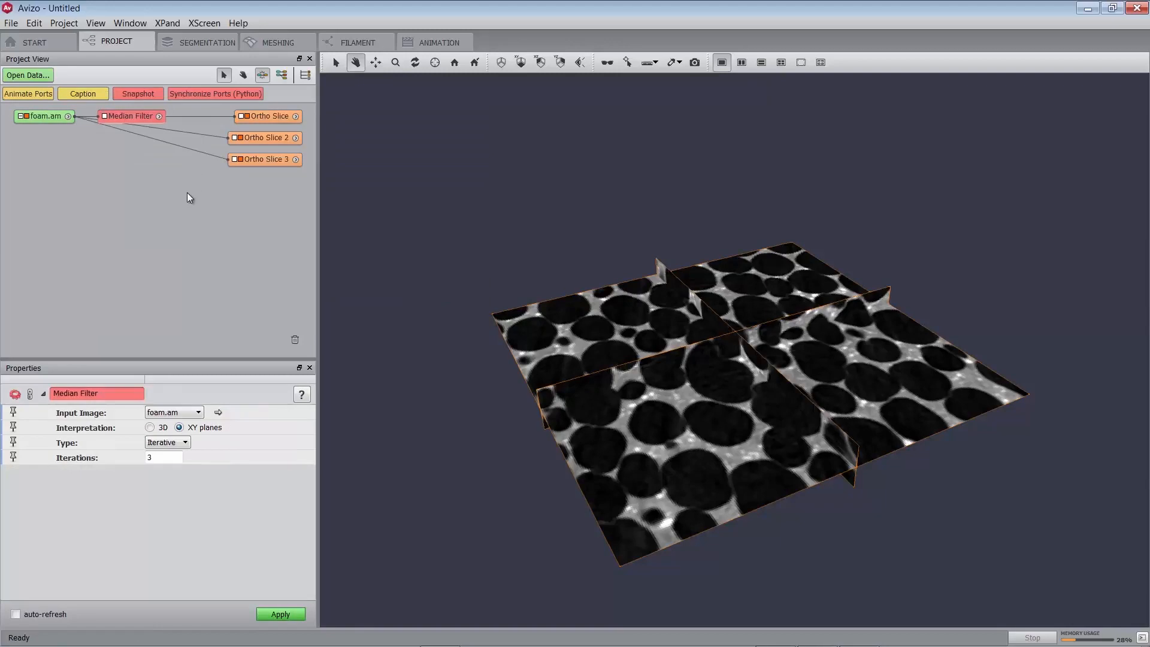
left_click_drag(127, 114, 114, 168)
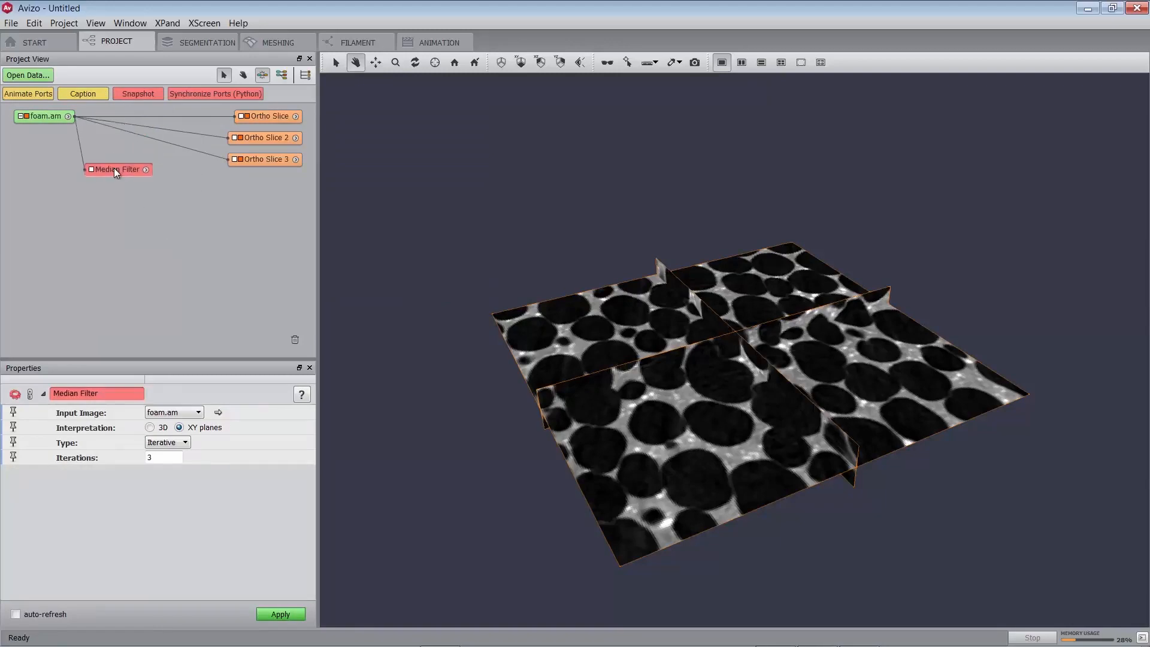
left_click(150, 428)
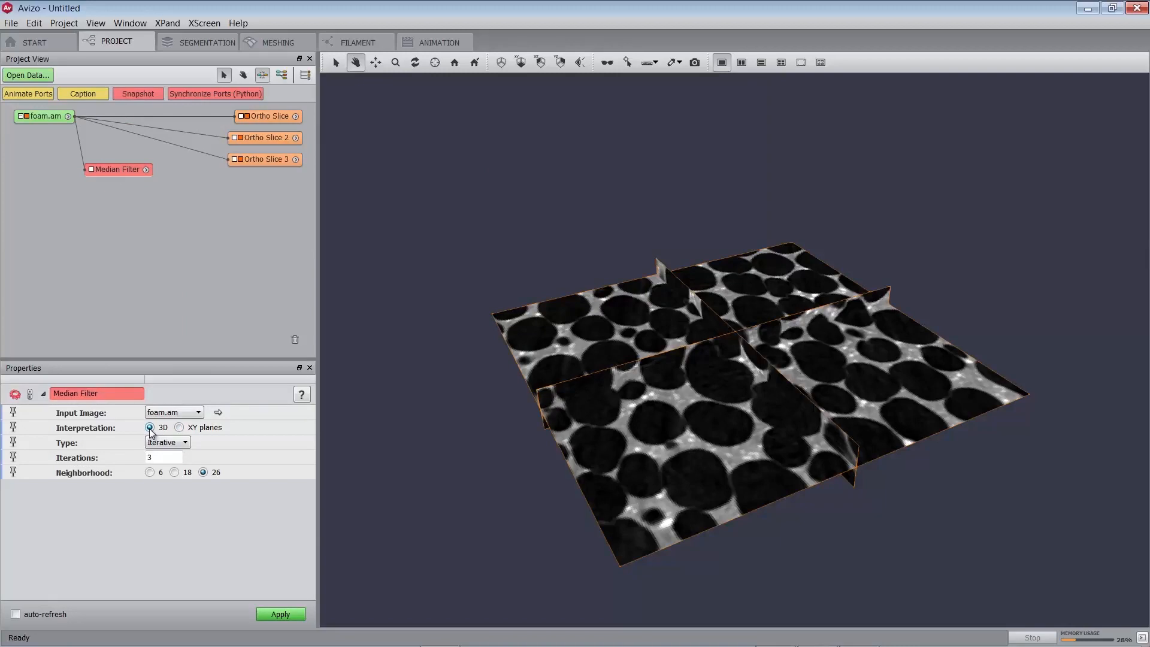
left_click(292, 615)
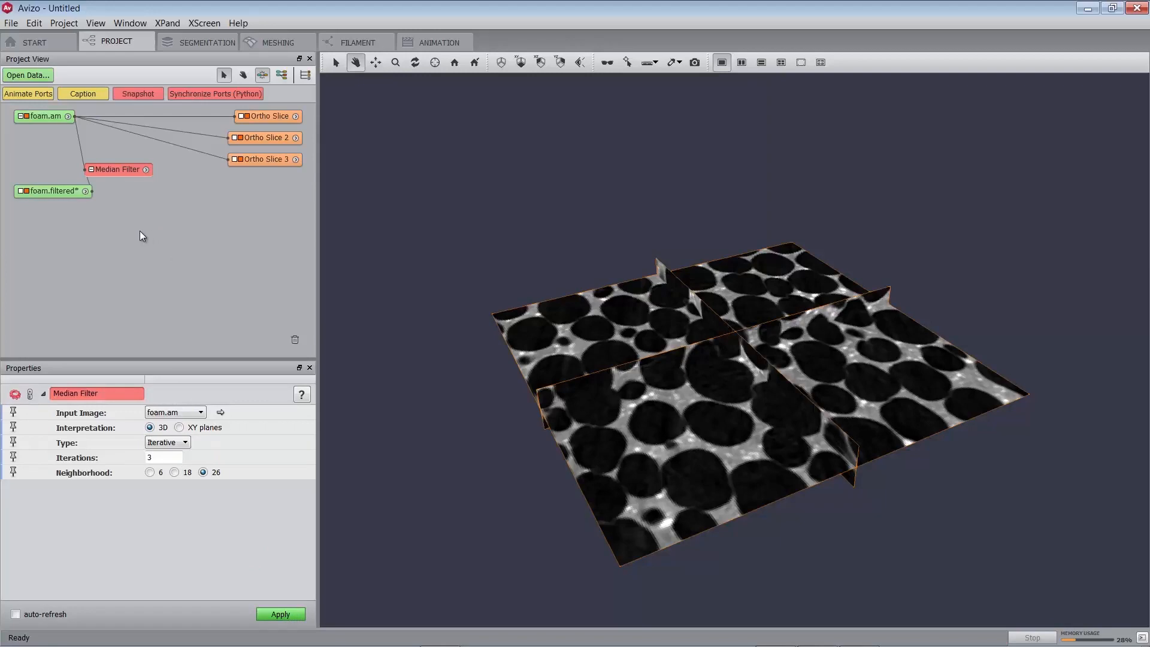
- Switch the data source of all three ortho slices to foam.filtered
left_click(62, 192)
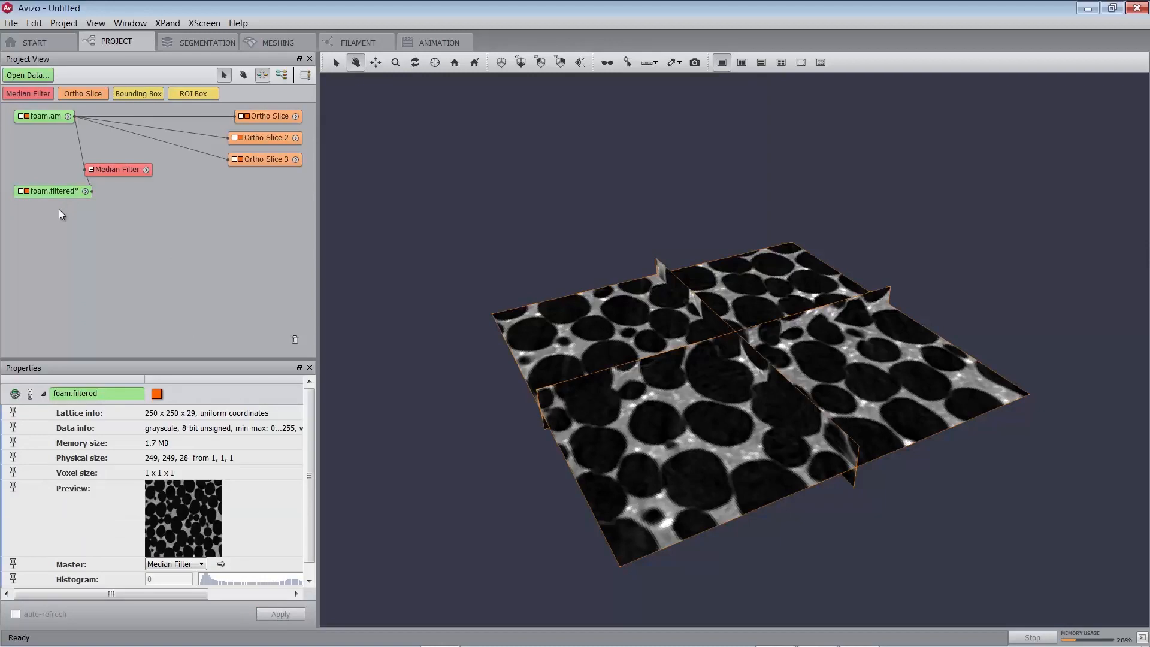
left_click(267, 118)
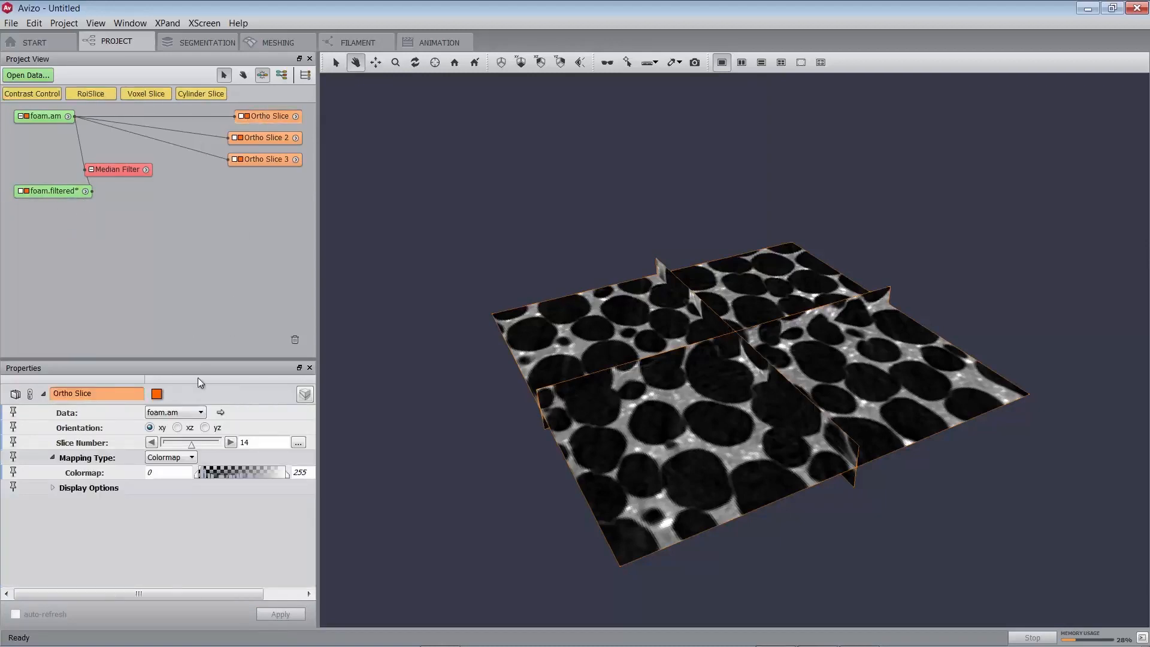
left_click(179, 412)
left_click(175, 445)
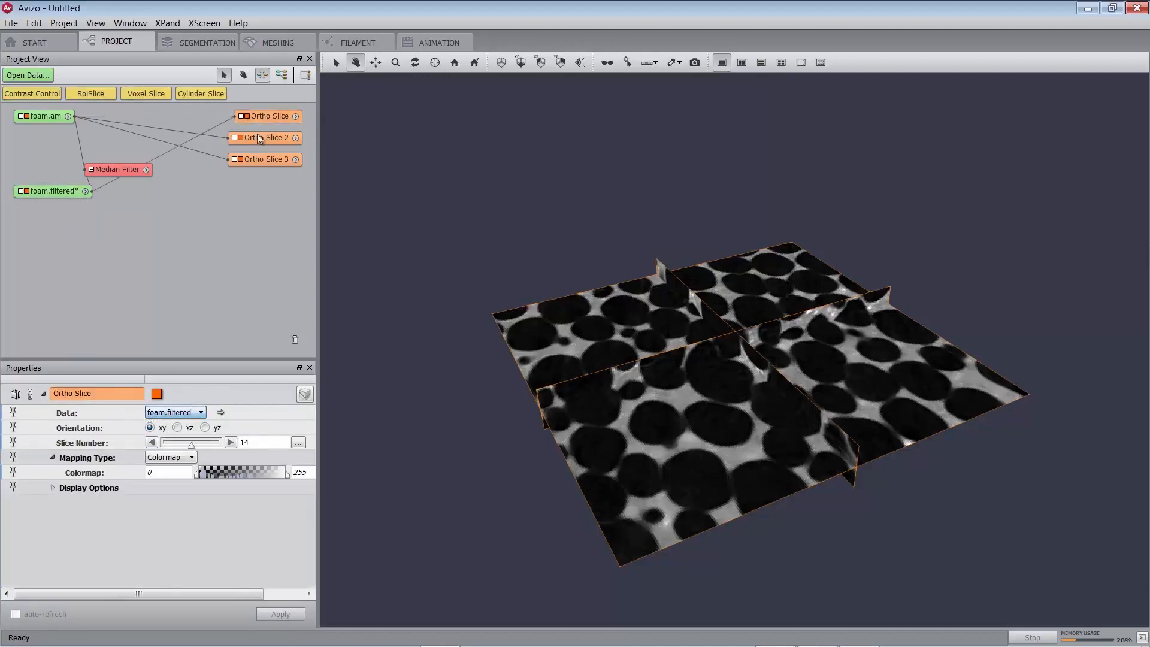
left_click(259, 139)
left_click(173, 412)
left_click(170, 443)
left_click(260, 160)
left_click(175, 412)
left_click(173, 443)
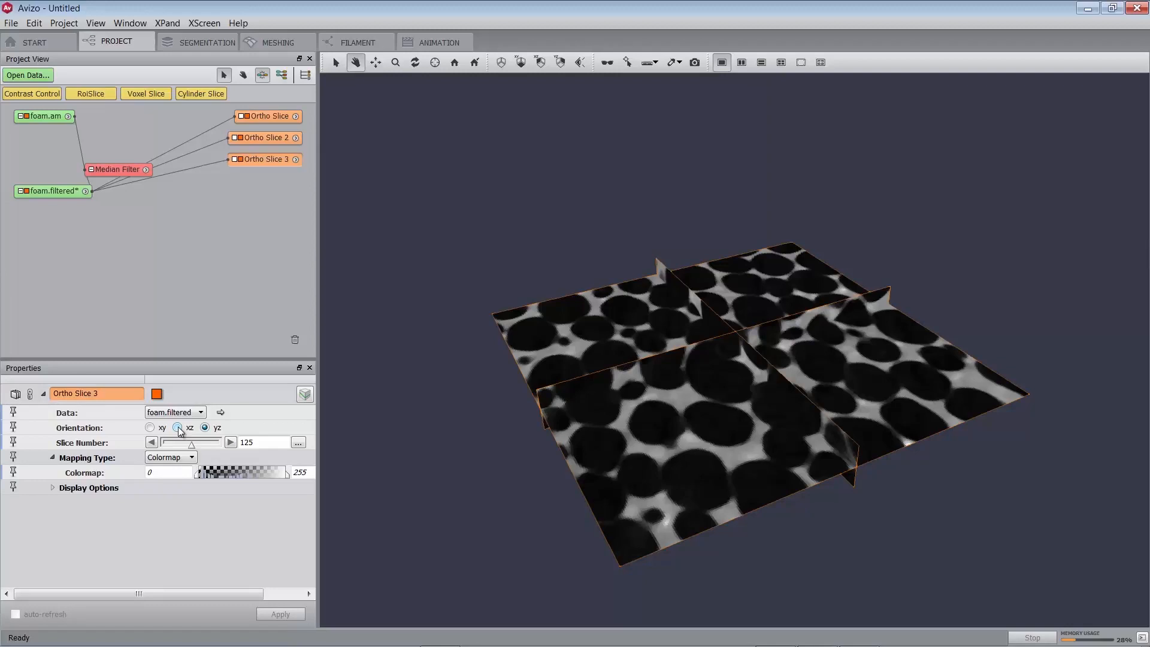
- Attach an Interactive Thresholding module to the foam.filtered data
left_click(114, 170)
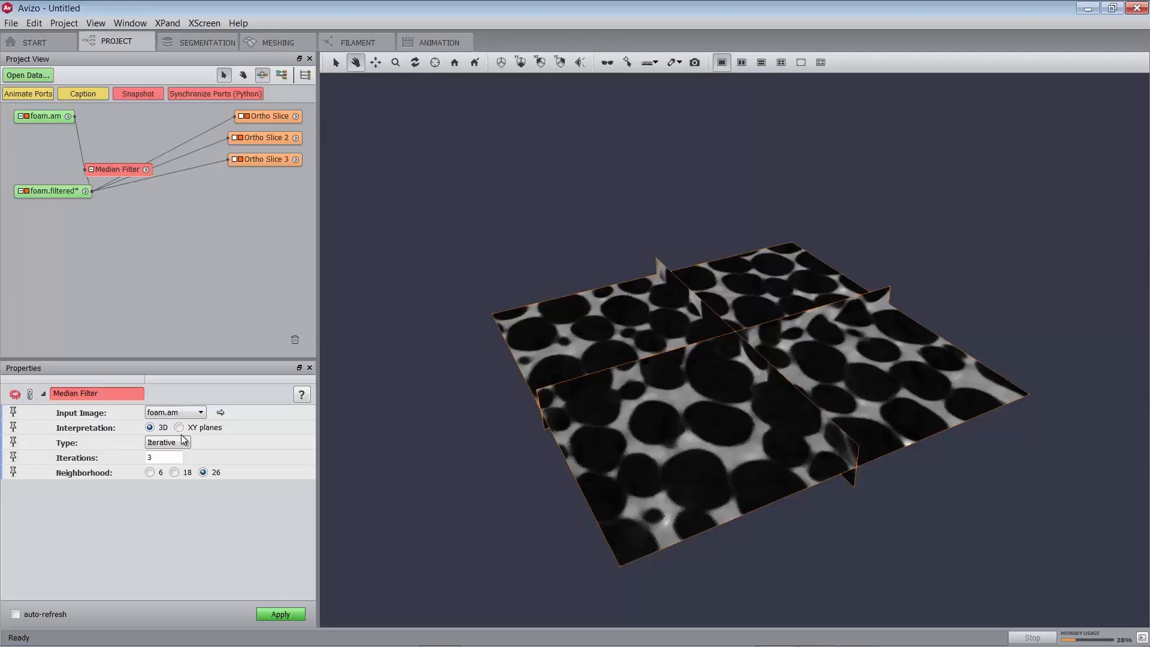
right_click(70, 189)
type("interacti")
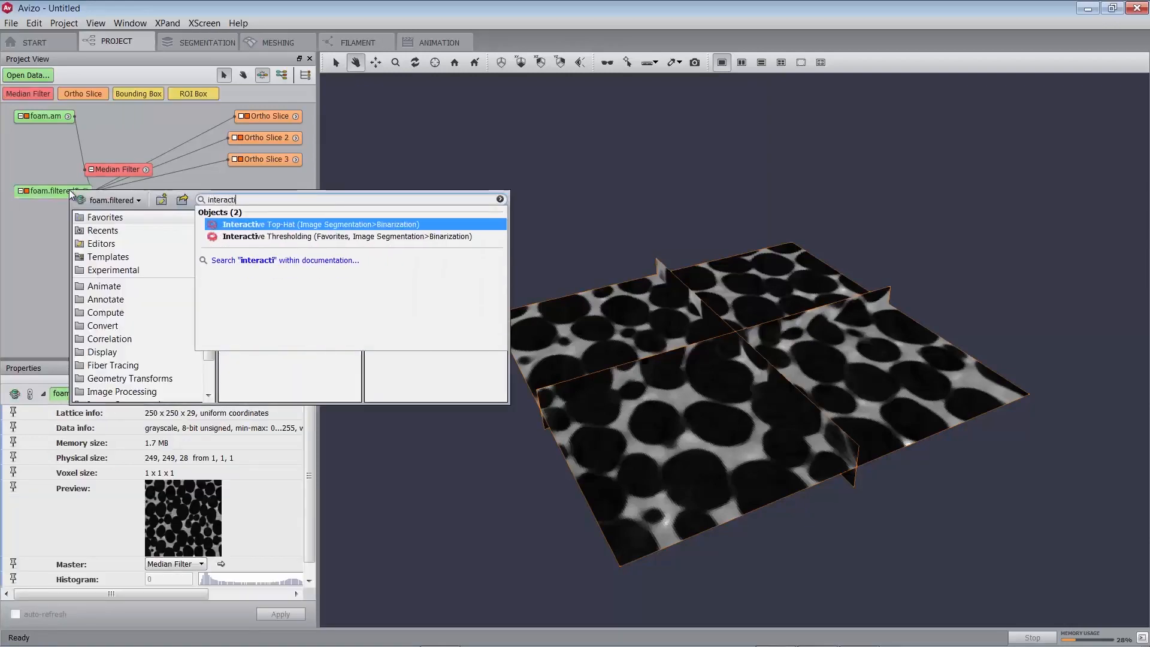
left_click(279, 237)
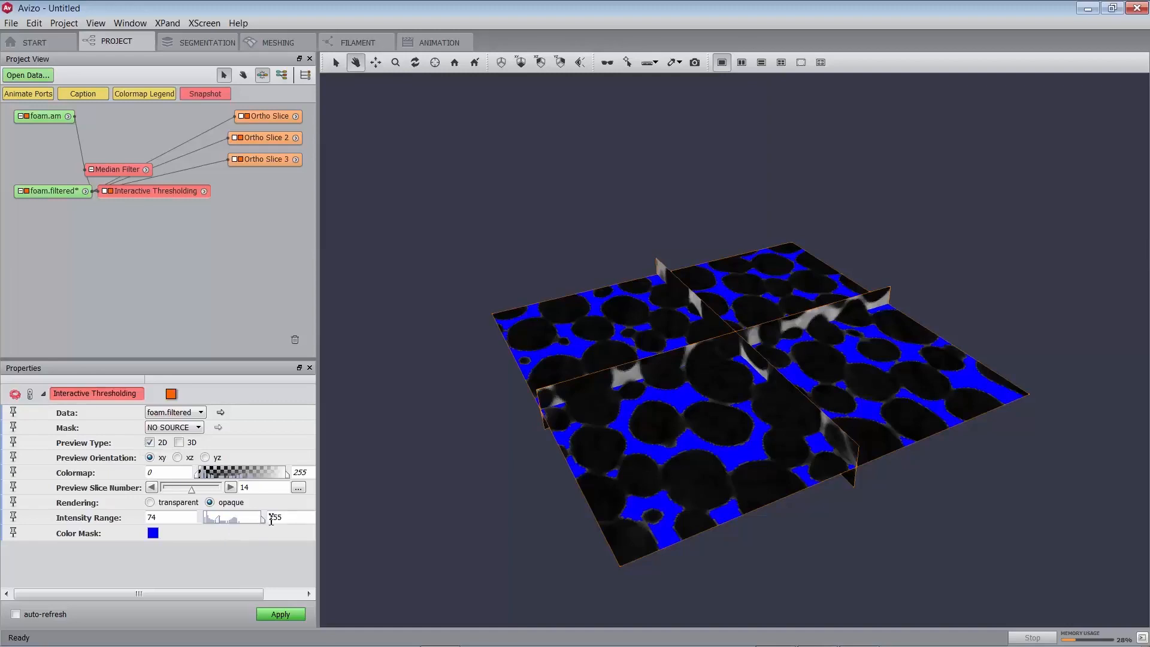
- Set the thresholding intensity range to 0–30, check it in the 3D preview and apply it with only the 2D preview on
double_click(165, 518)
type("0")
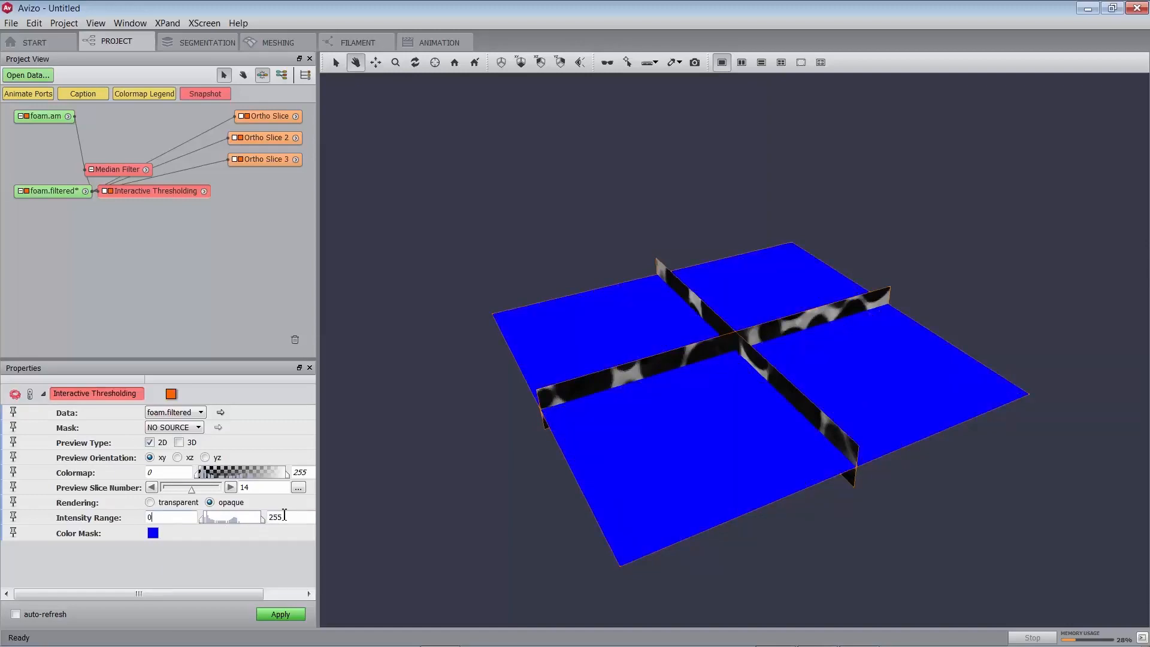
double_click(277, 518)
type("30")
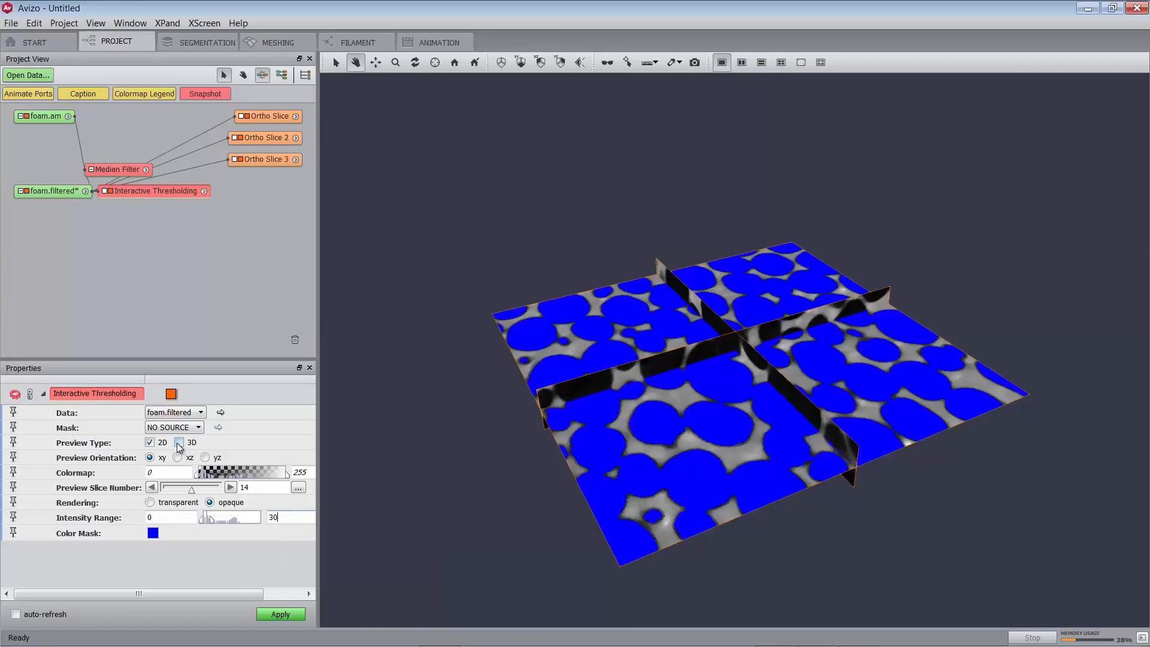
left_click(178, 443)
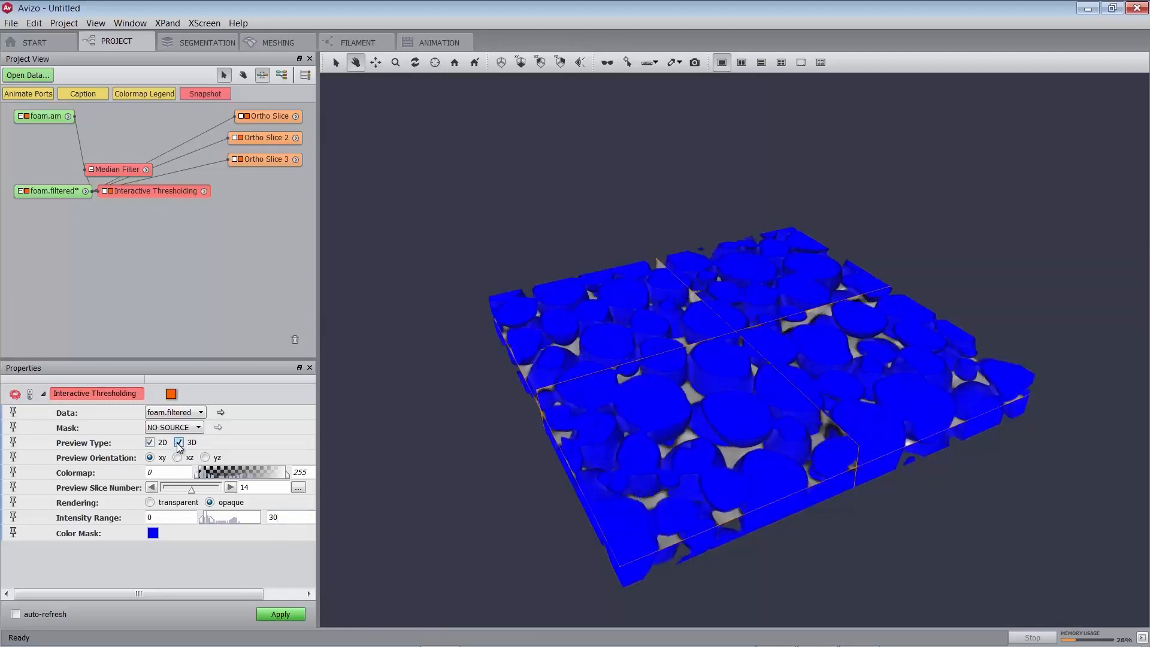
left_click(178, 443)
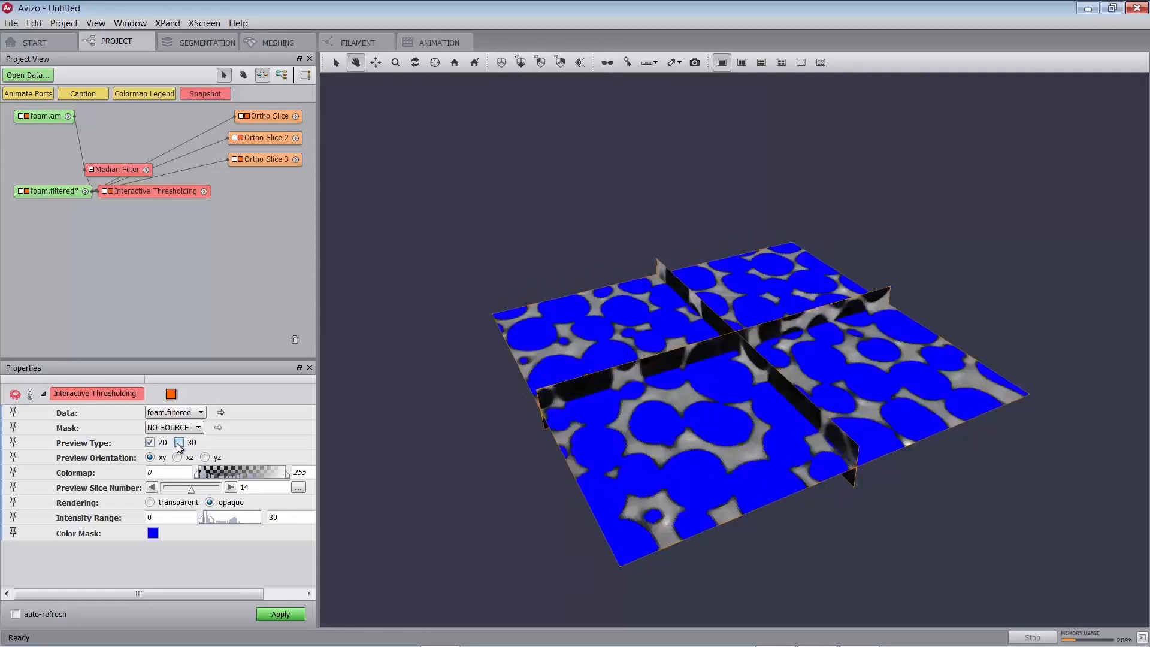
left_click(279, 615)
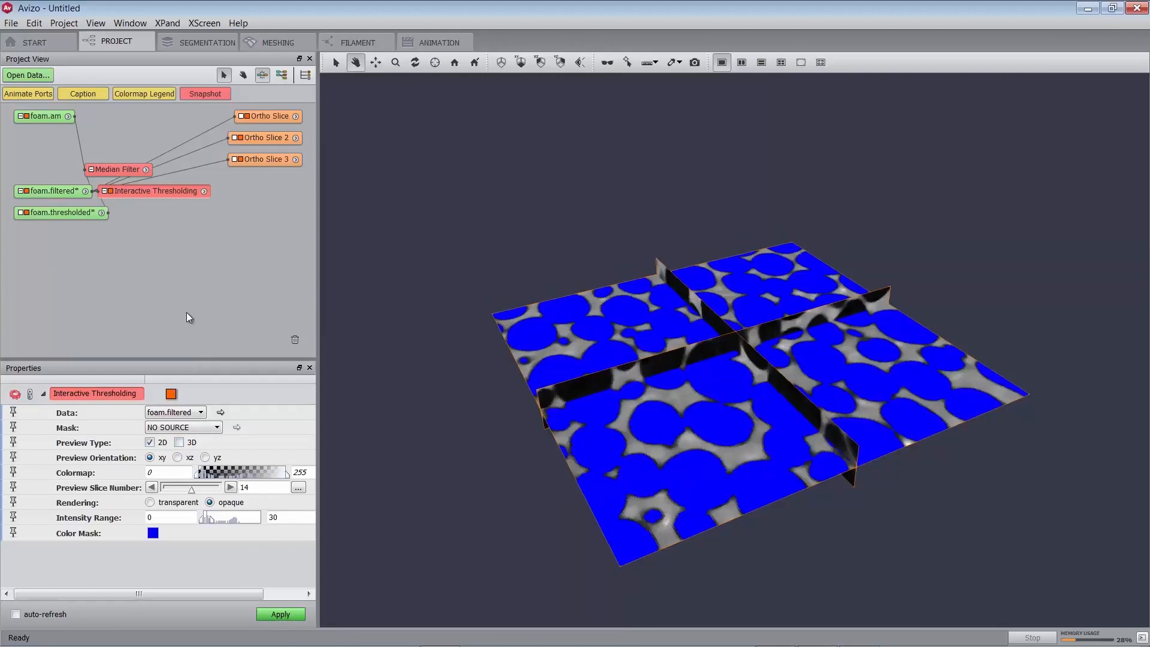
- Move the Interactive Thresholding module clear of the data objects and hide its preview in the viewer
left_click(77, 213)
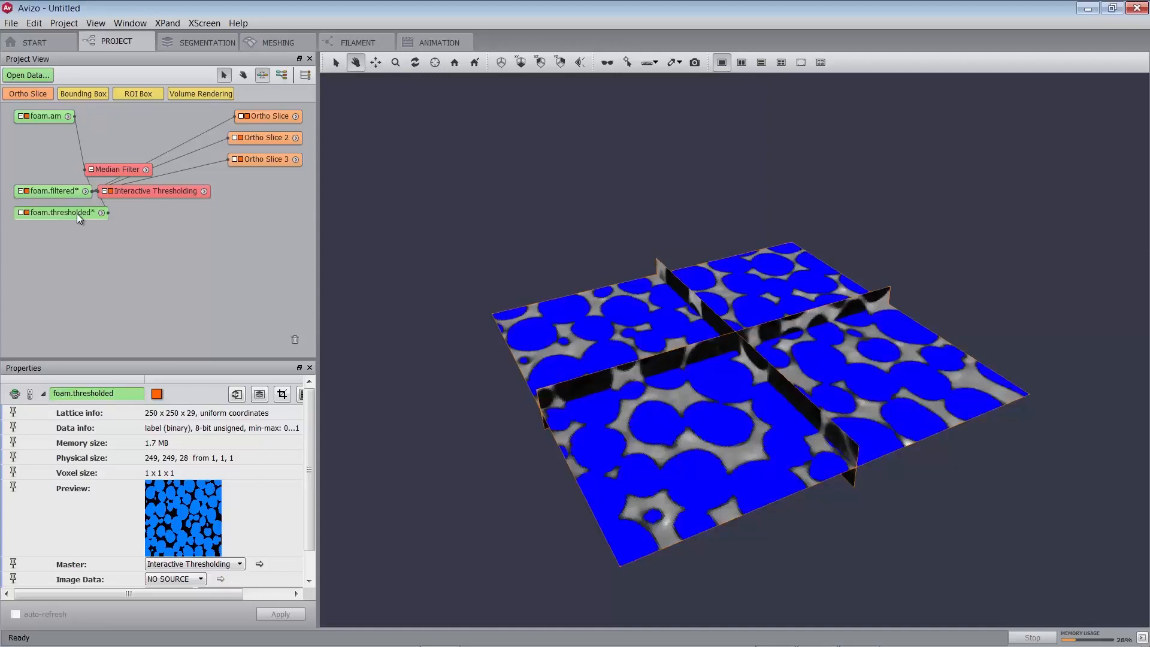
left_click_drag(142, 193, 178, 193)
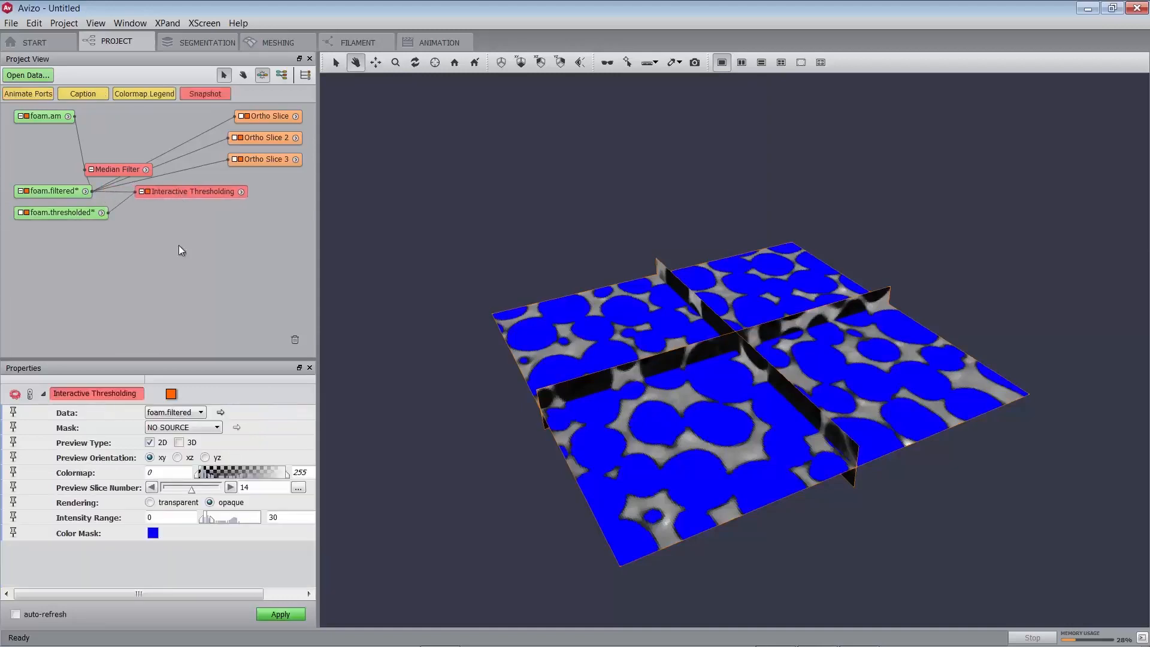
left_click(171, 394)
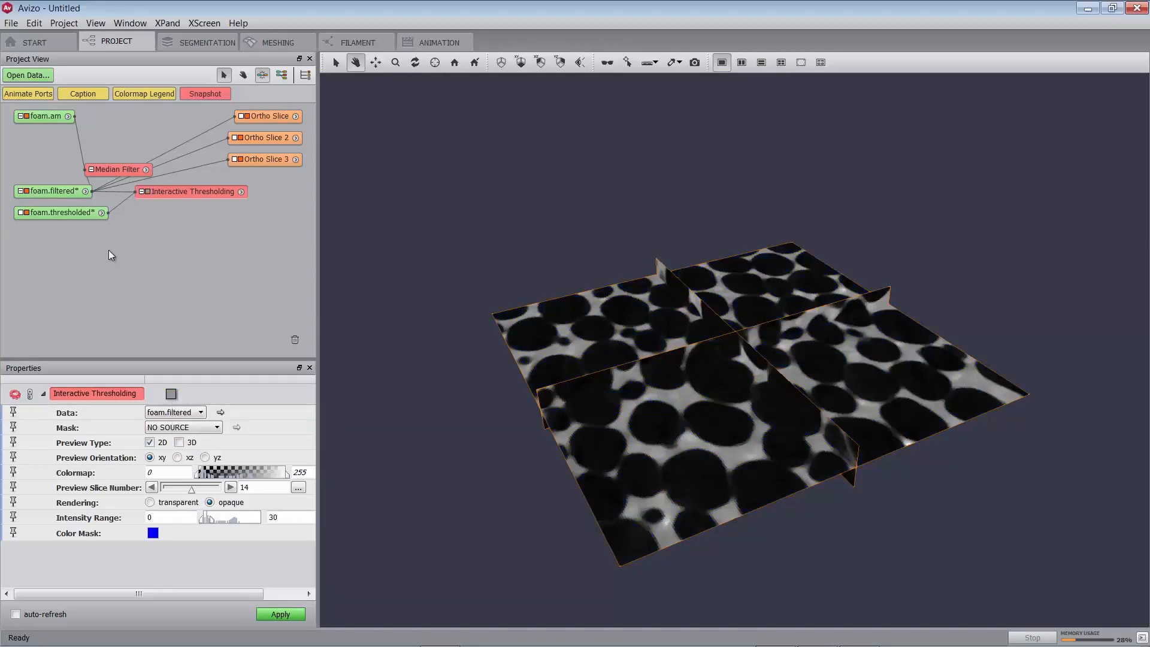
- Reconnect the xy Ortho Slice to foam.thresholded and place its module beside that data object
left_click(57, 211)
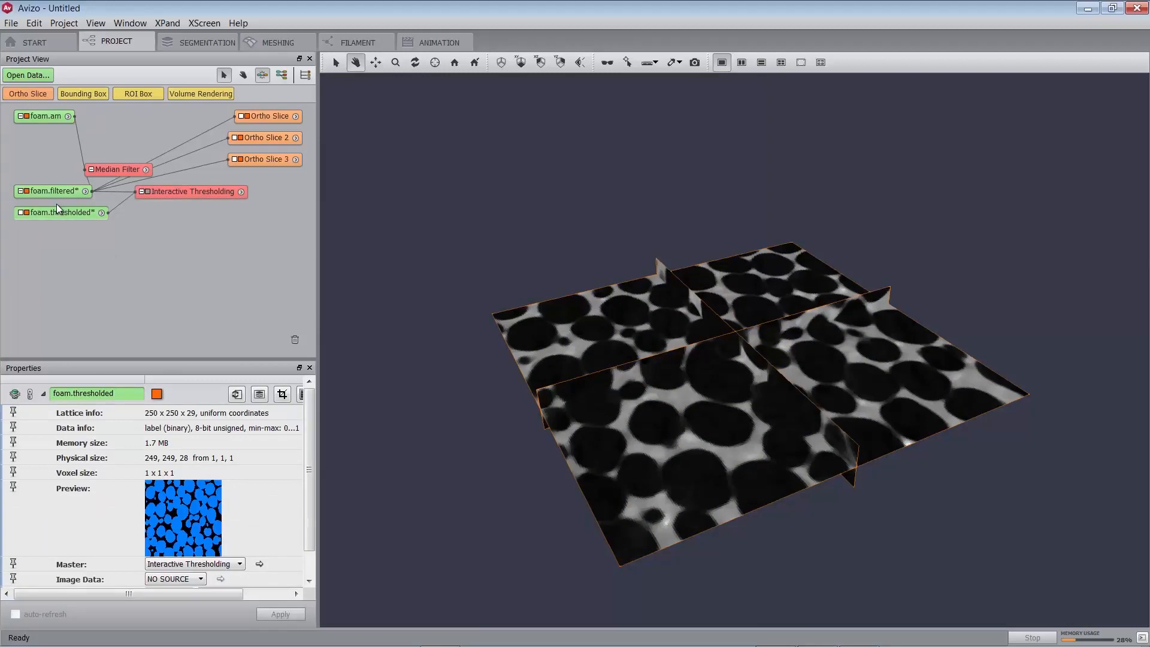
left_click(256, 117)
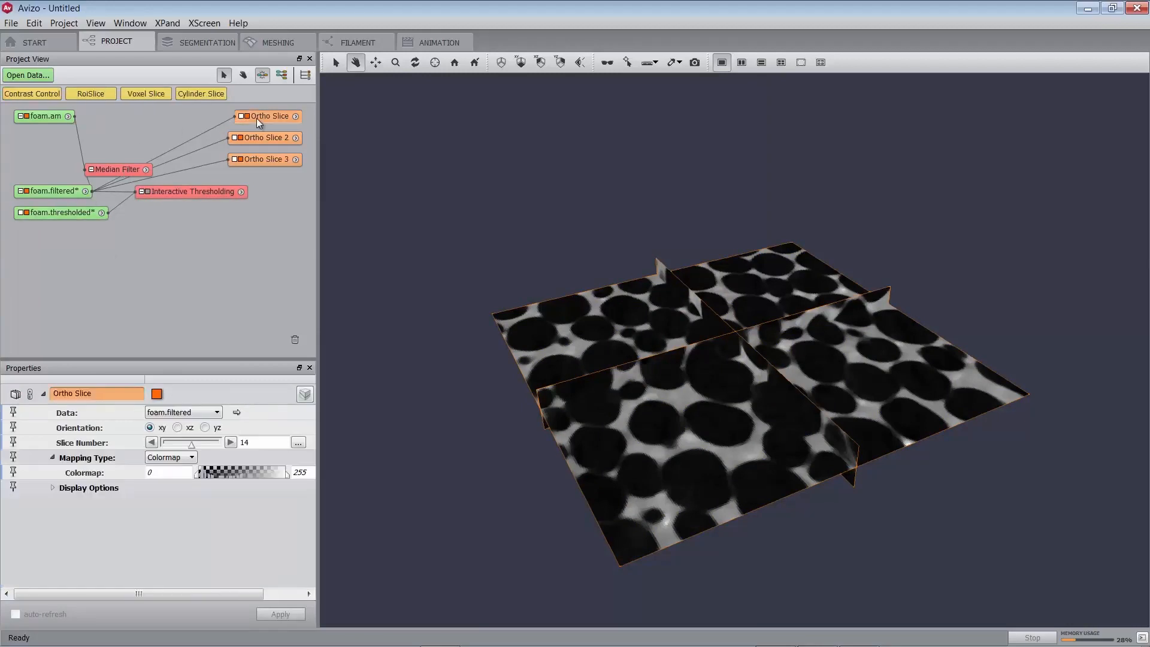
left_click_drag(194, 137, 129, 205)
left_click_drag(256, 117, 235, 214)
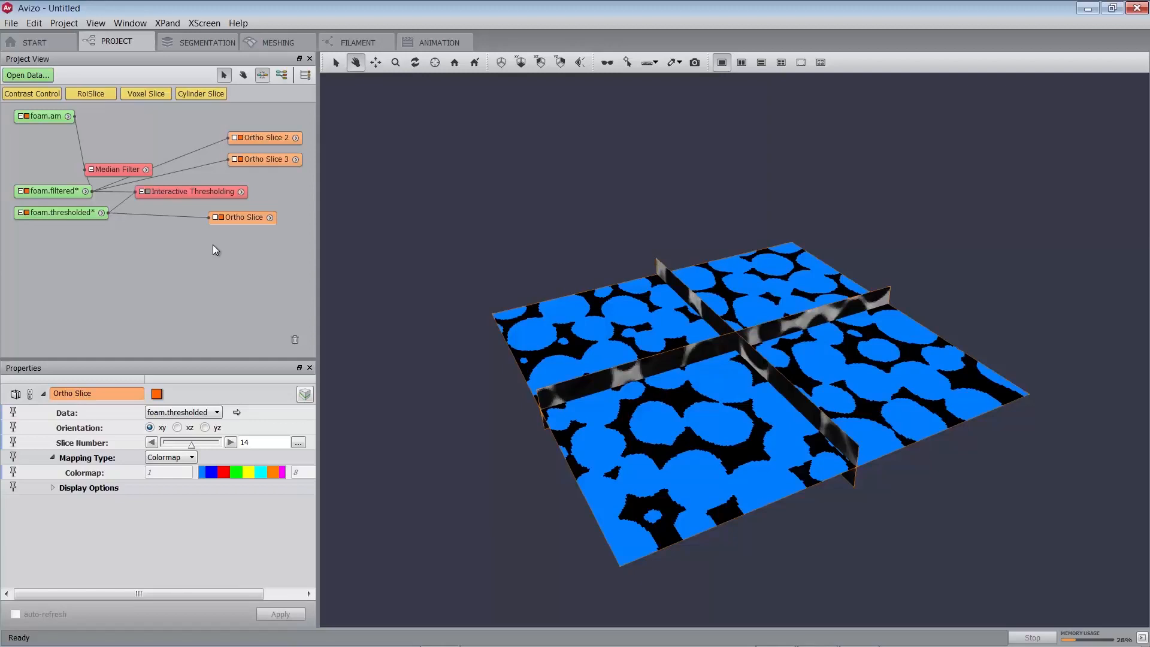
- Attach a Separate Objects module to foam.thresholded and place it below the other modules
left_click(68, 211)
right_click(68, 211)
type("separa")
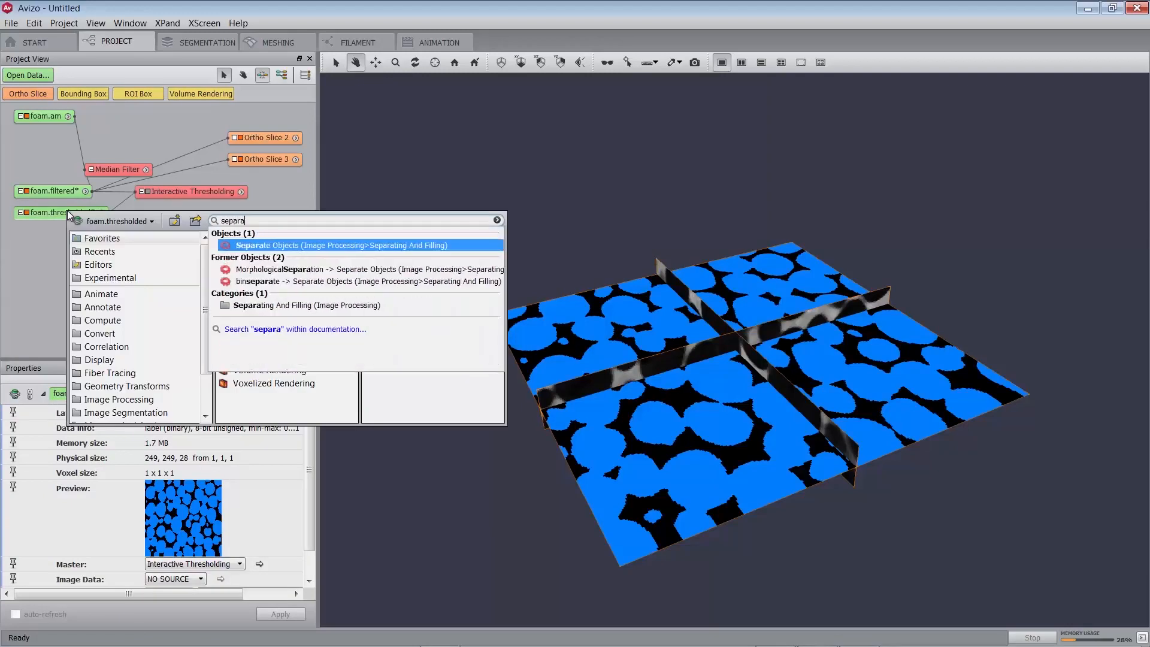
left_click(243, 245)
left_click_drag(135, 119, 170, 249)
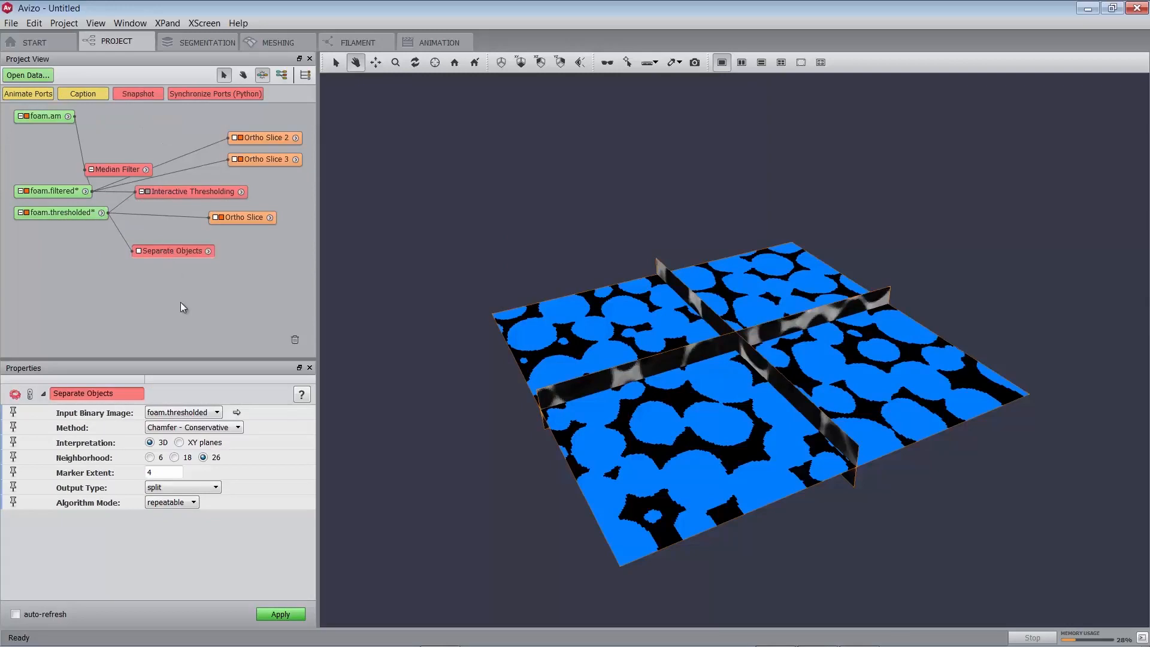
- Run the object separation with a marker extent of 1 and reconnect the xy Ortho Slice to foam.separate
left_click_drag(161, 473, 144, 472)
left_click(282, 613)
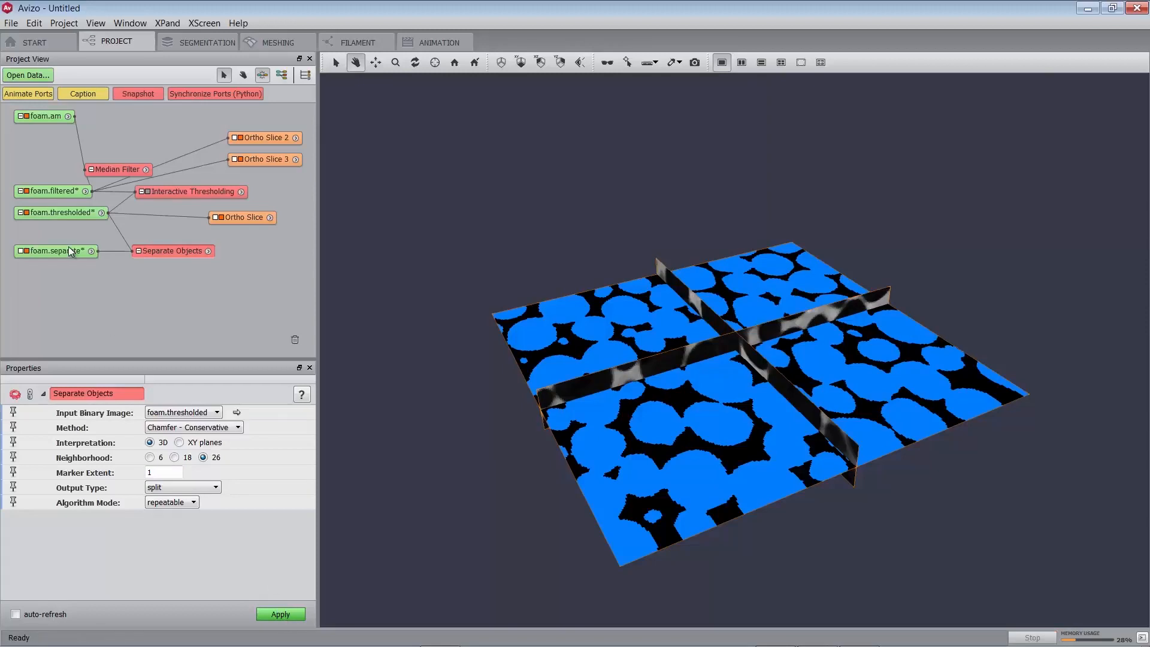
left_click(71, 250)
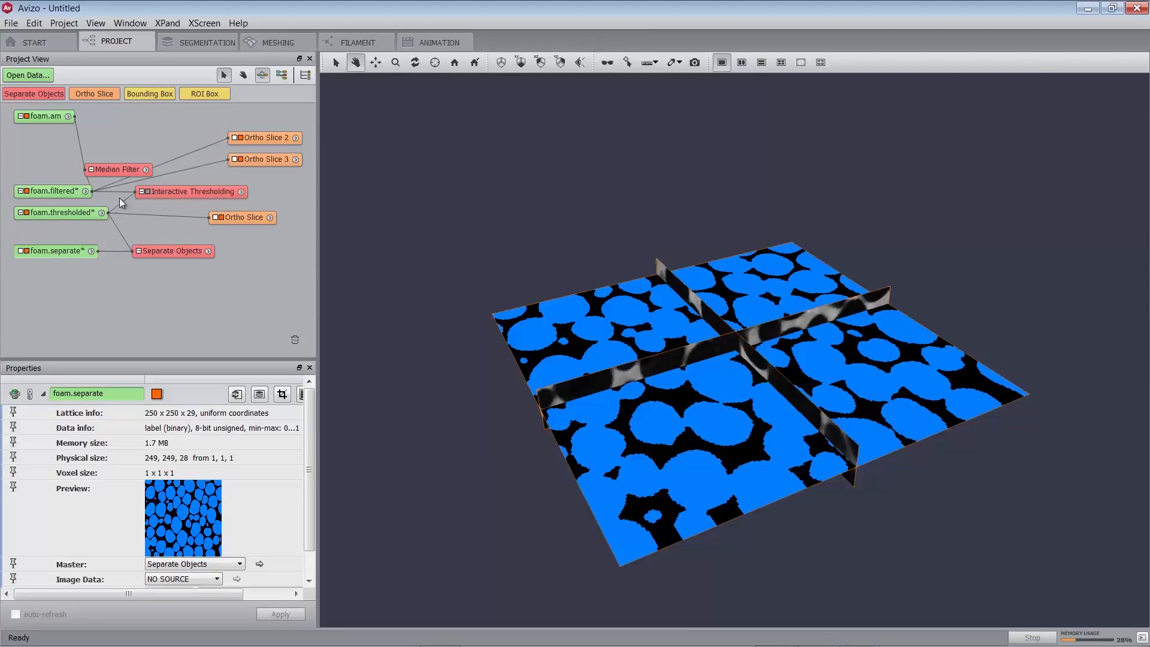
left_click_drag(139, 217, 91, 251)
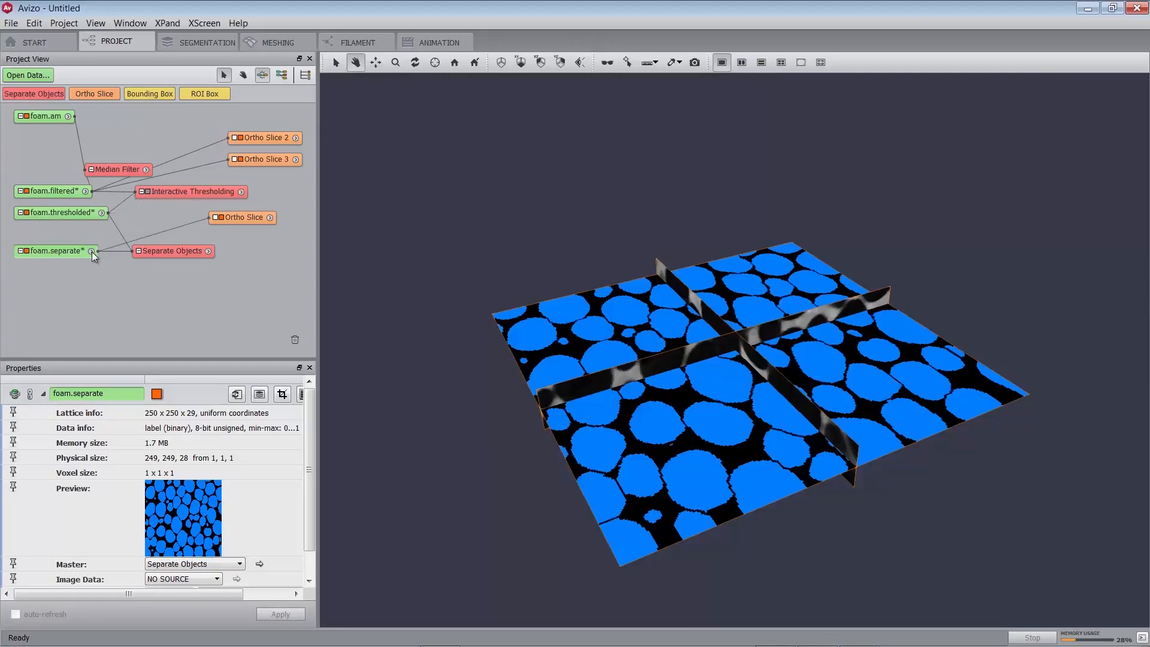
- Attach a Label Analysis module to foam.separate and run it with foam.am as the intensity image and the basic 3D measures
mouse_move(73, 253)
right_click(64, 258)
type("label anal")
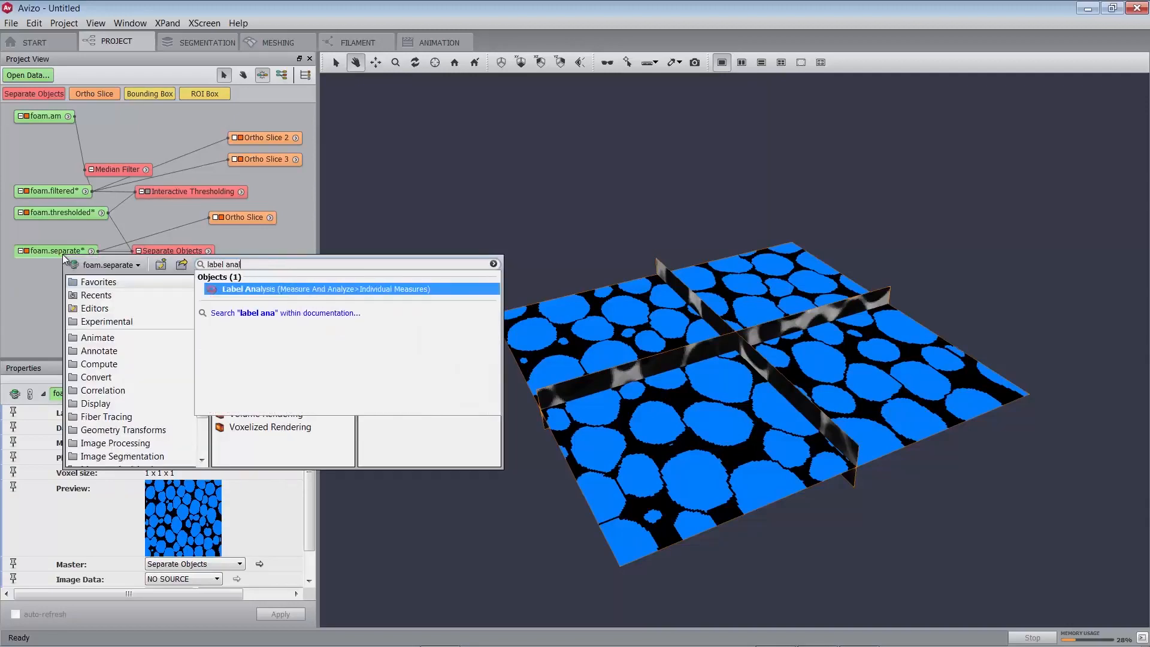
left_click(252, 289)
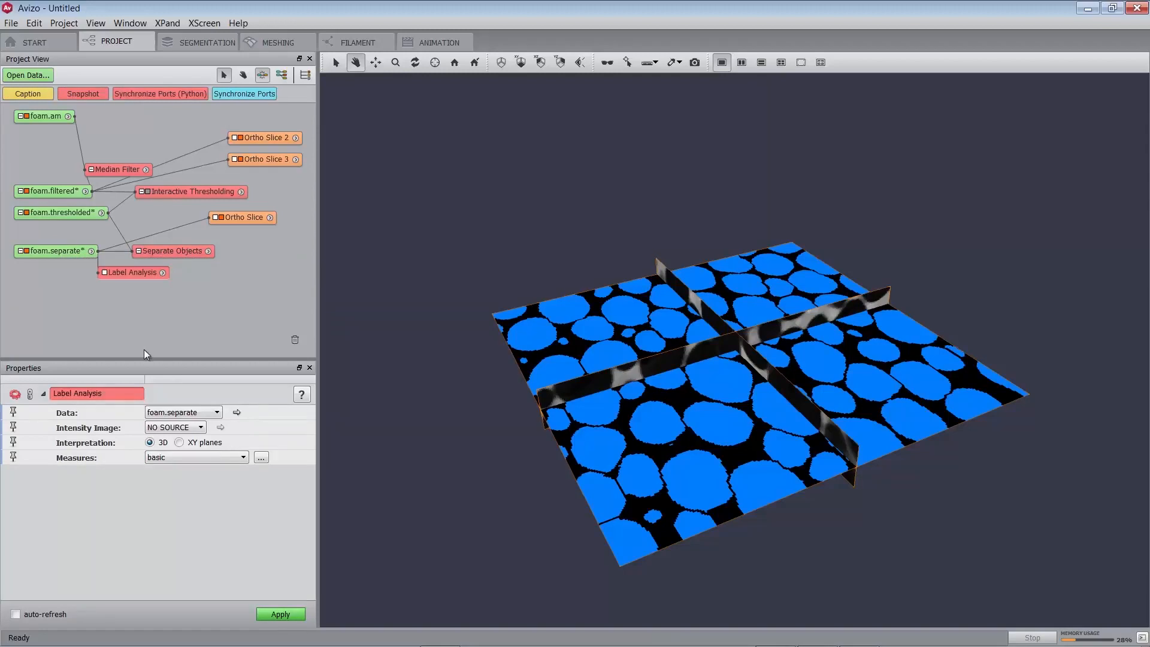
left_click(167, 429)
left_click(180, 453)
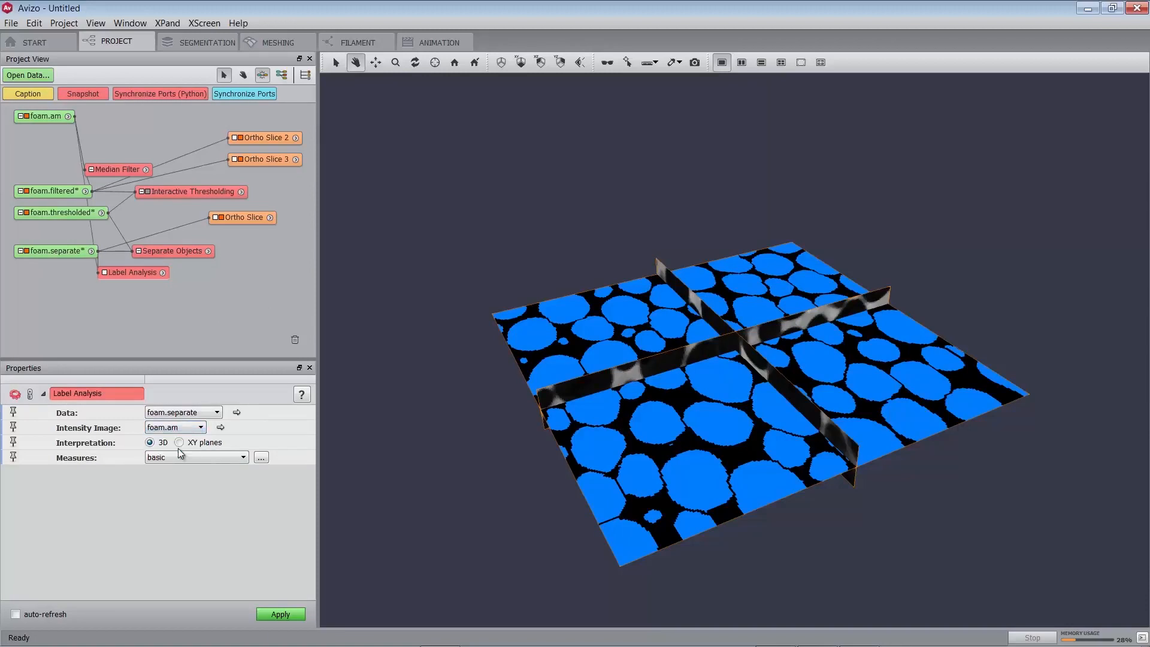
left_click(281, 616)
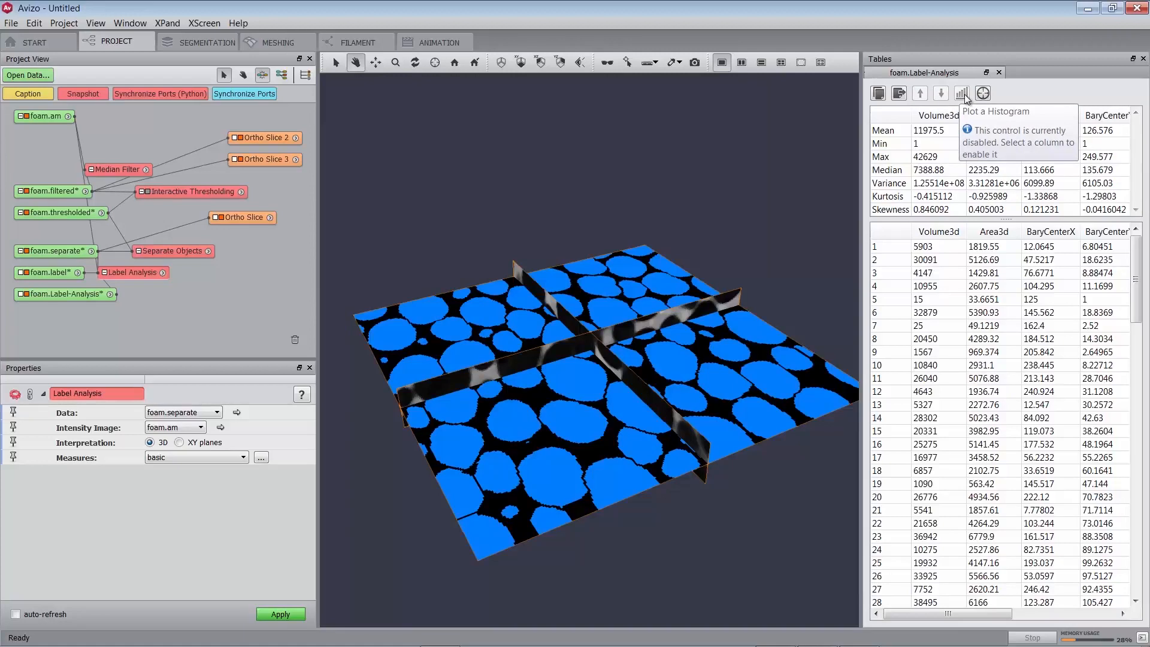
- Plot a histogram of the Volume3d column from the foam.Label-Analysis table
left_click(985, 95)
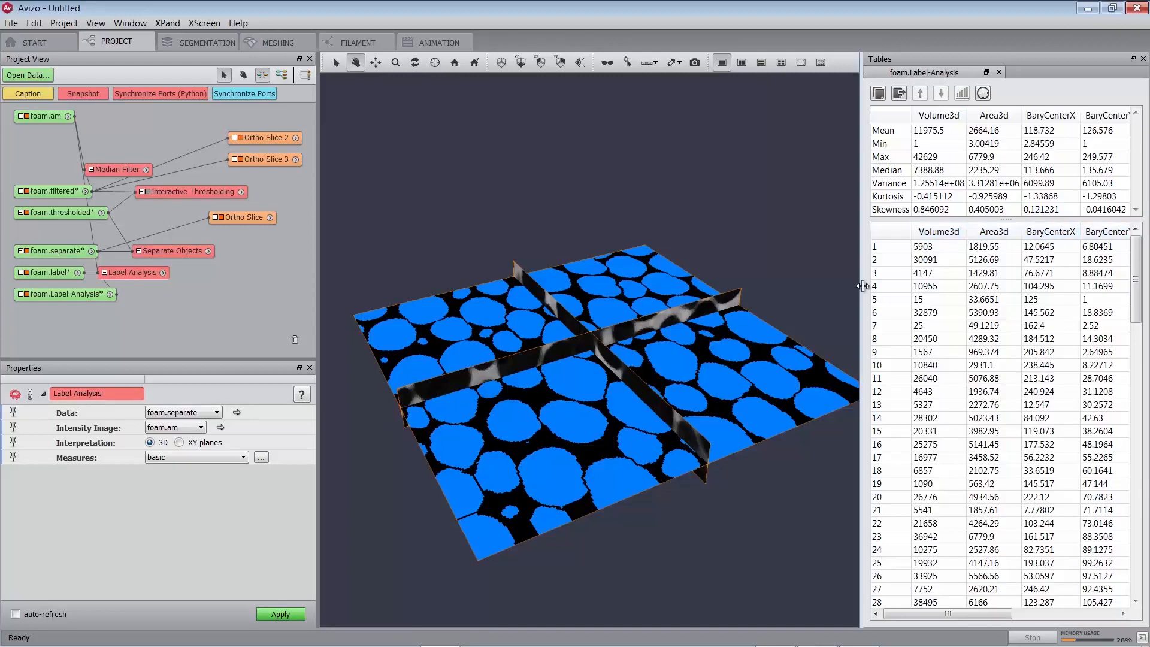
left_click(924, 236)
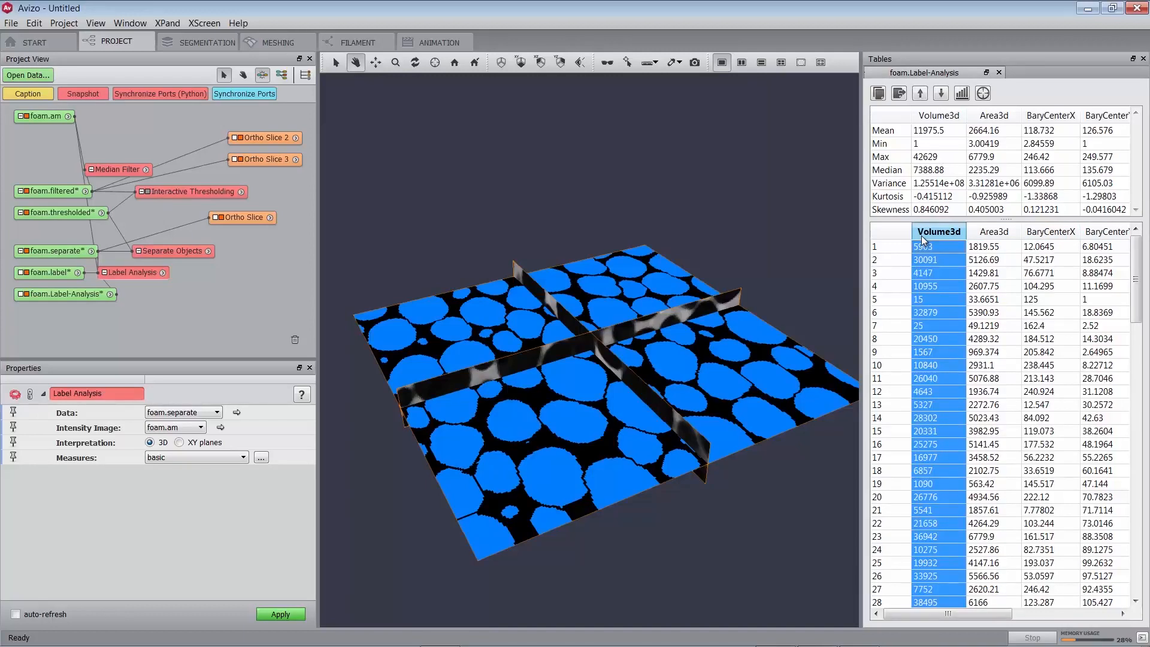
left_click(962, 94)
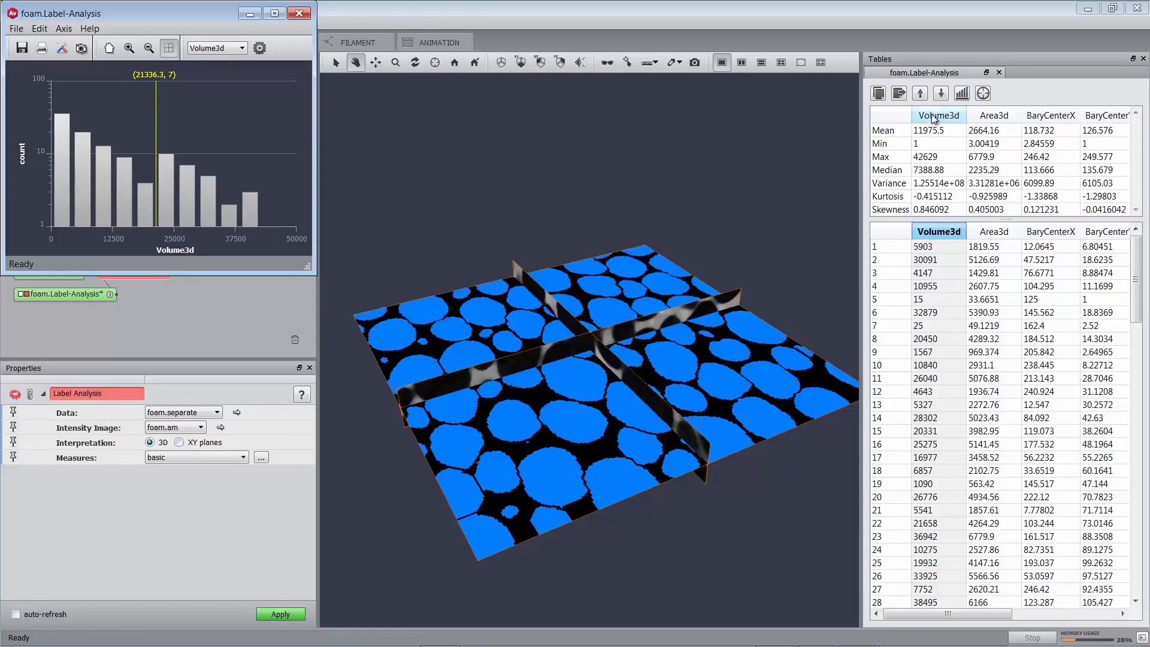
- Link the analysis table to the labelled slice in the viewer and locate the pores of rows 5 and 18
left_click(983, 92)
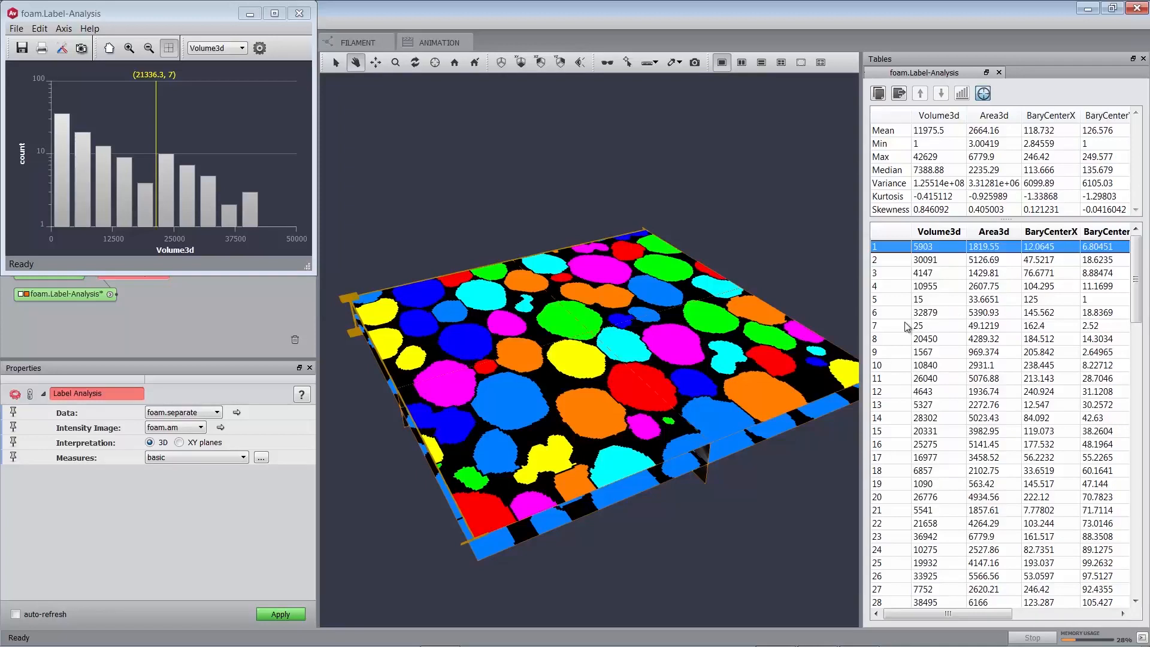
left_click(889, 302)
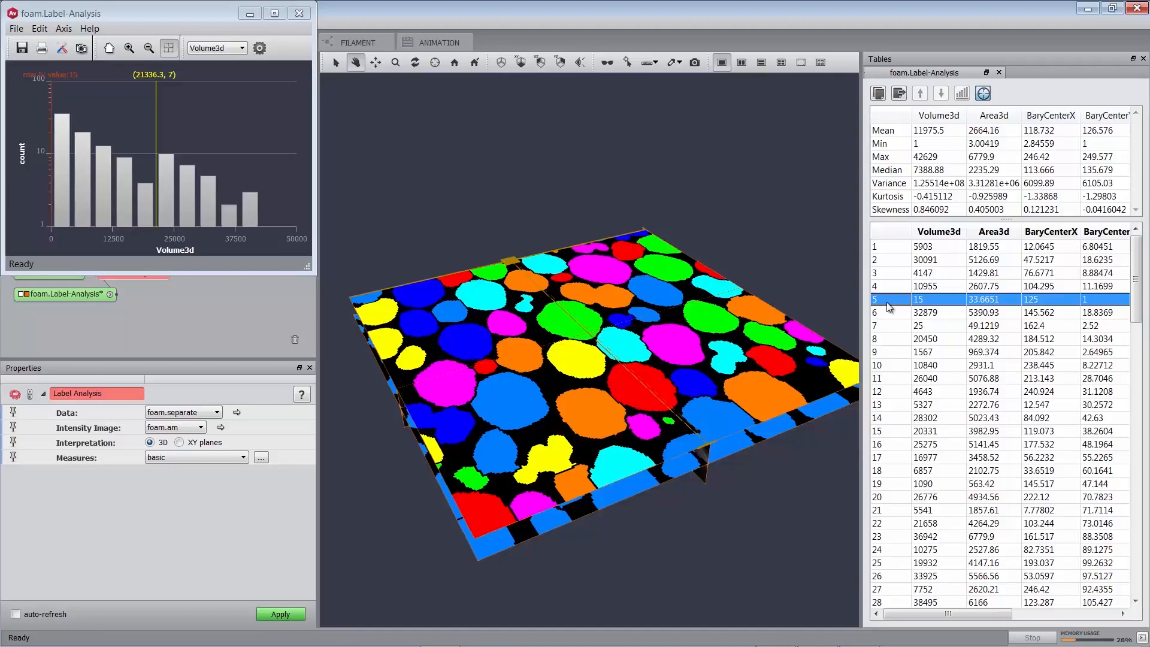
left_click(893, 470)
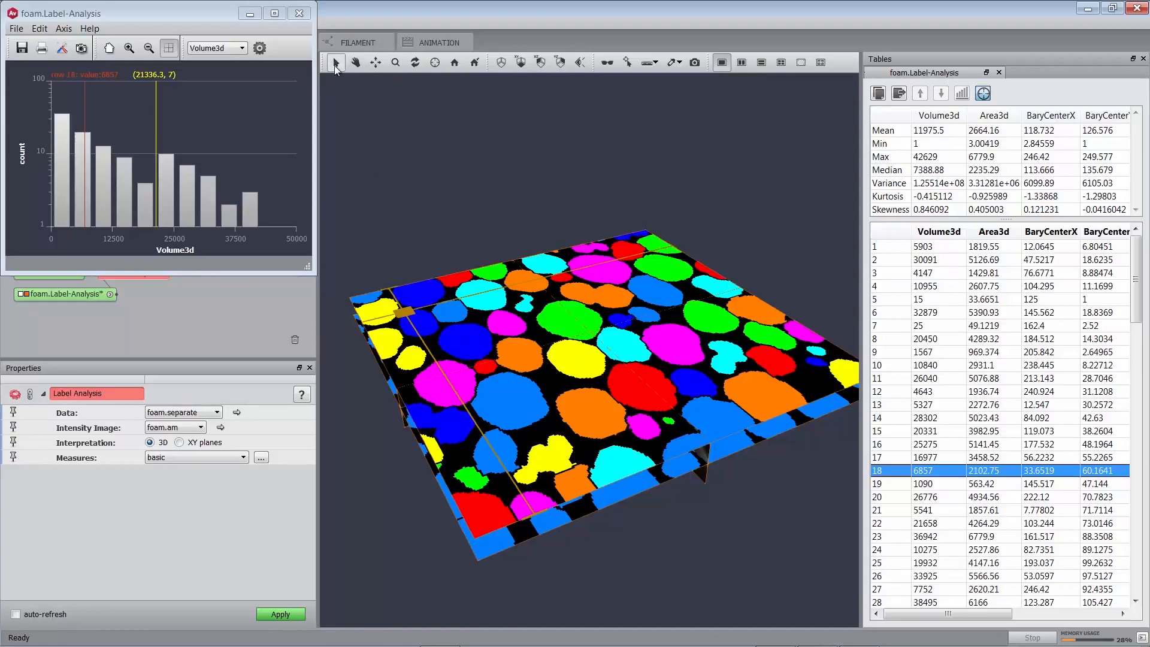
- Move the locator handle onto other pores in the viewer to find their table rows, finishing on the central orange pore, and close the histogram
left_click_drag(403, 311, 486, 449)
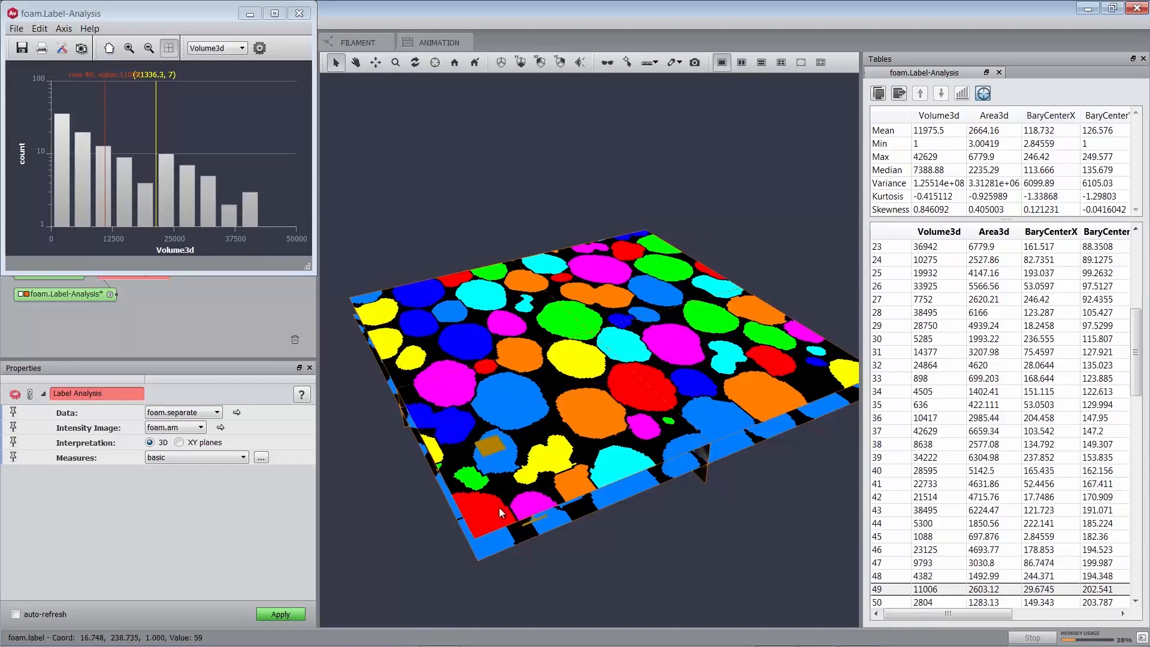
left_click(355, 62)
left_click_drag(572, 557, 685, 441)
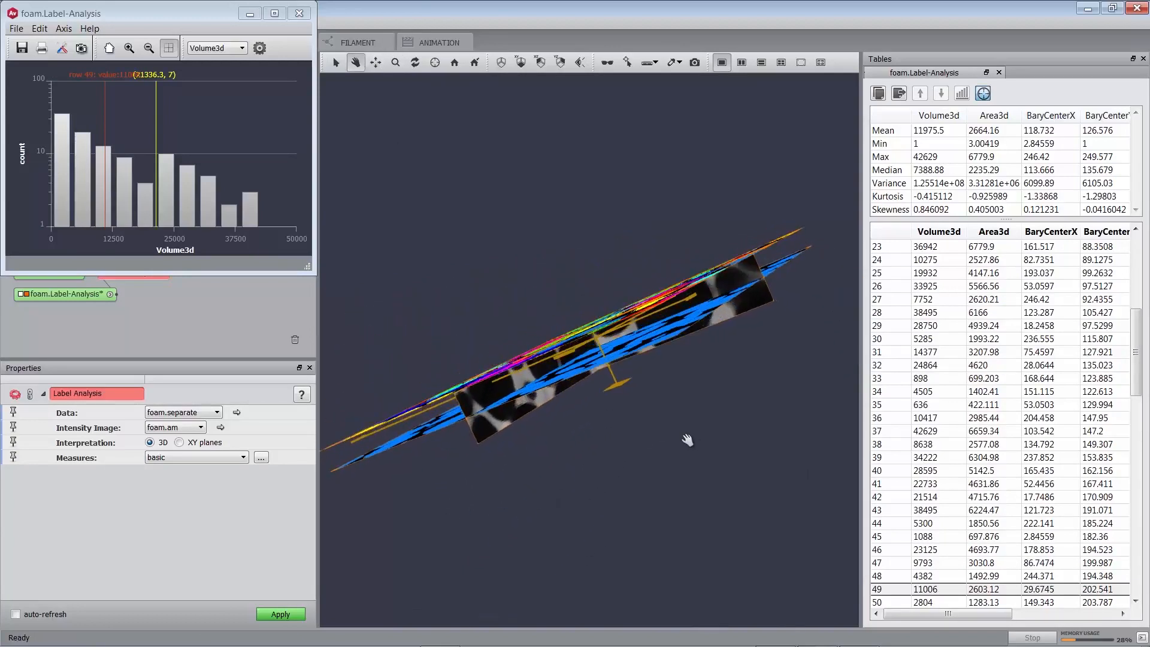
left_click(336, 62)
left_click_drag(566, 353, 581, 386)
left_click(355, 62)
left_click_drag(735, 273, 710, 390)
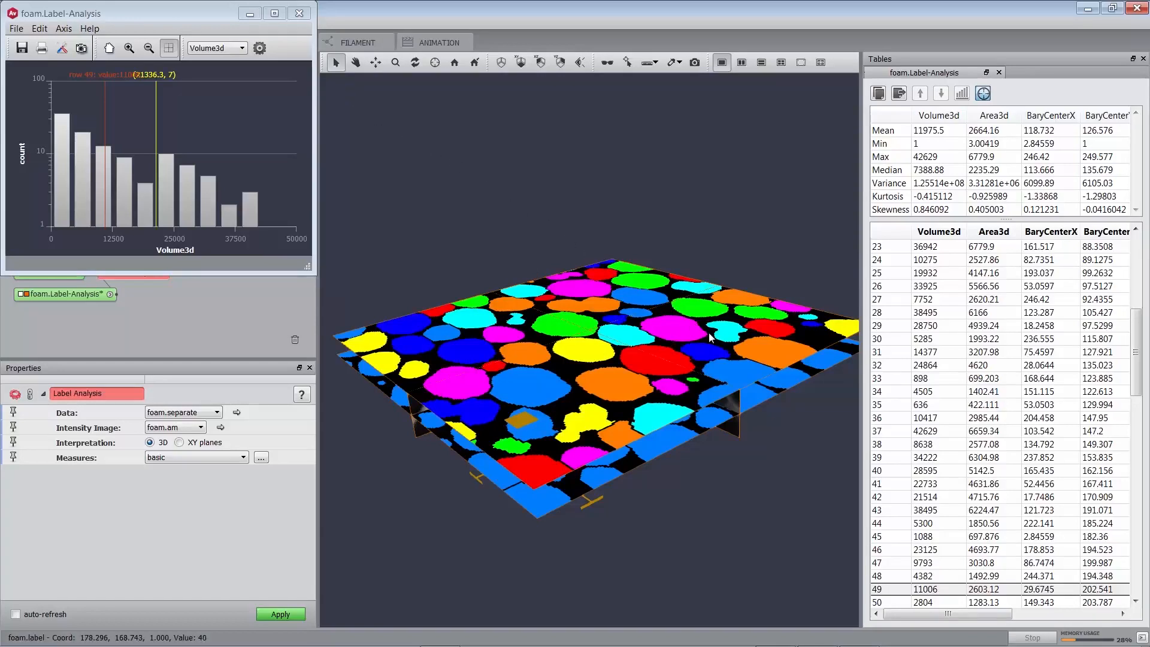
left_click(614, 383)
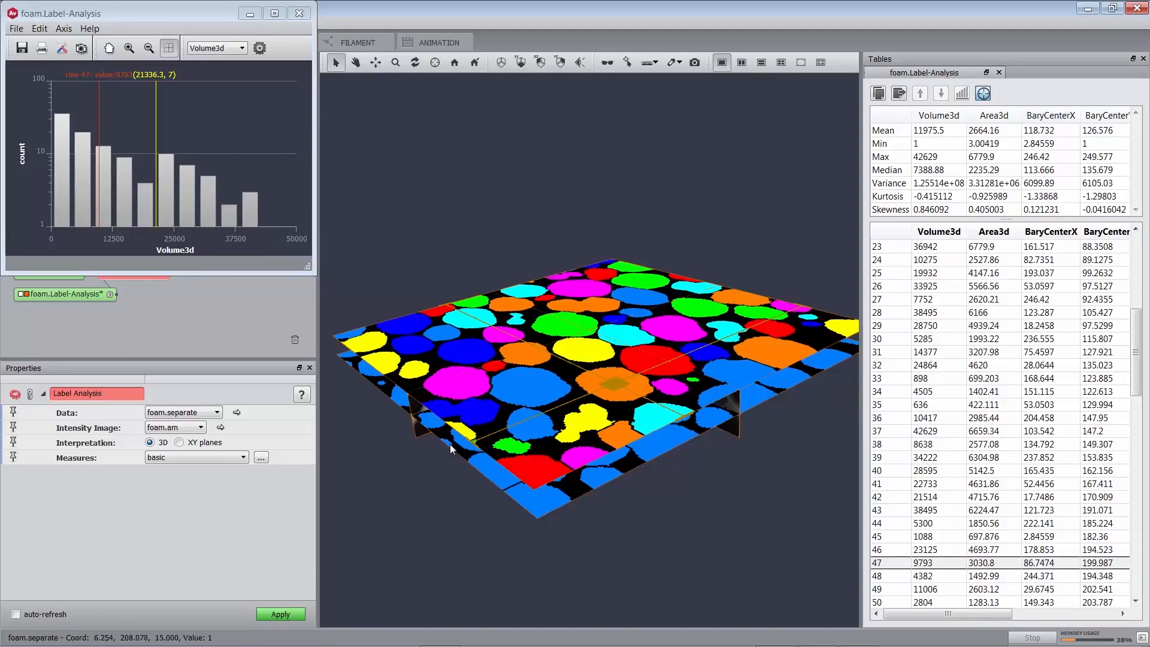
left_click(288, 20)
left_click(296, 14)
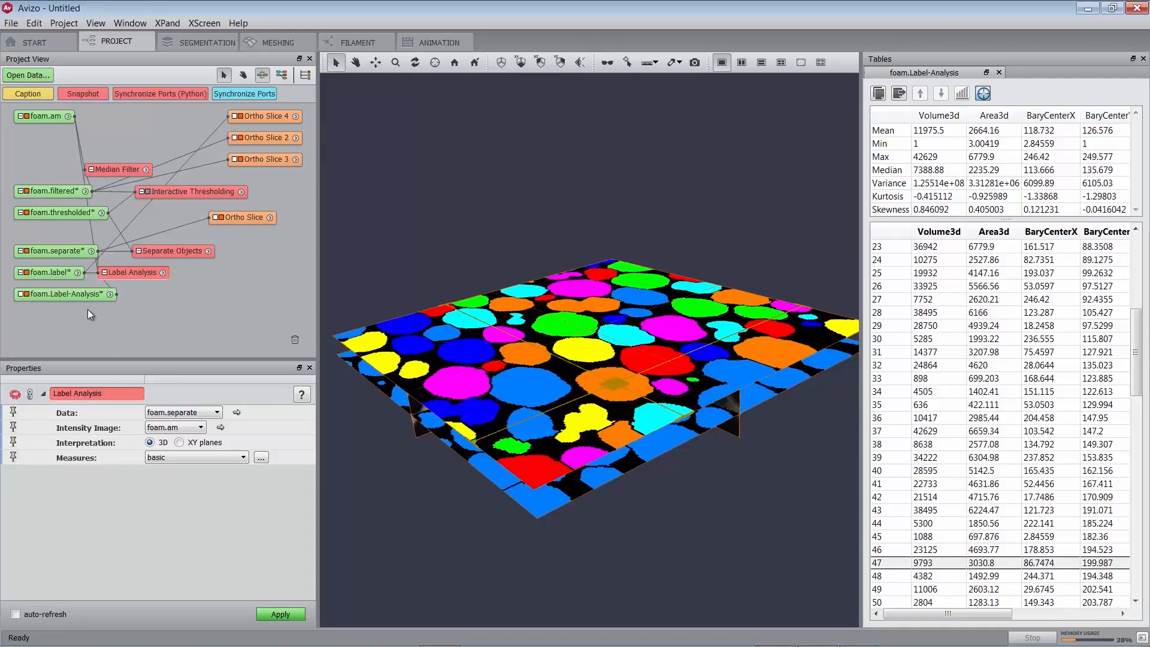
- Attach an Analysis Filter to foam.Label-Analysis with foam.label as the image and run it with the formula Volume3d >= 30000
right_click(79, 292)
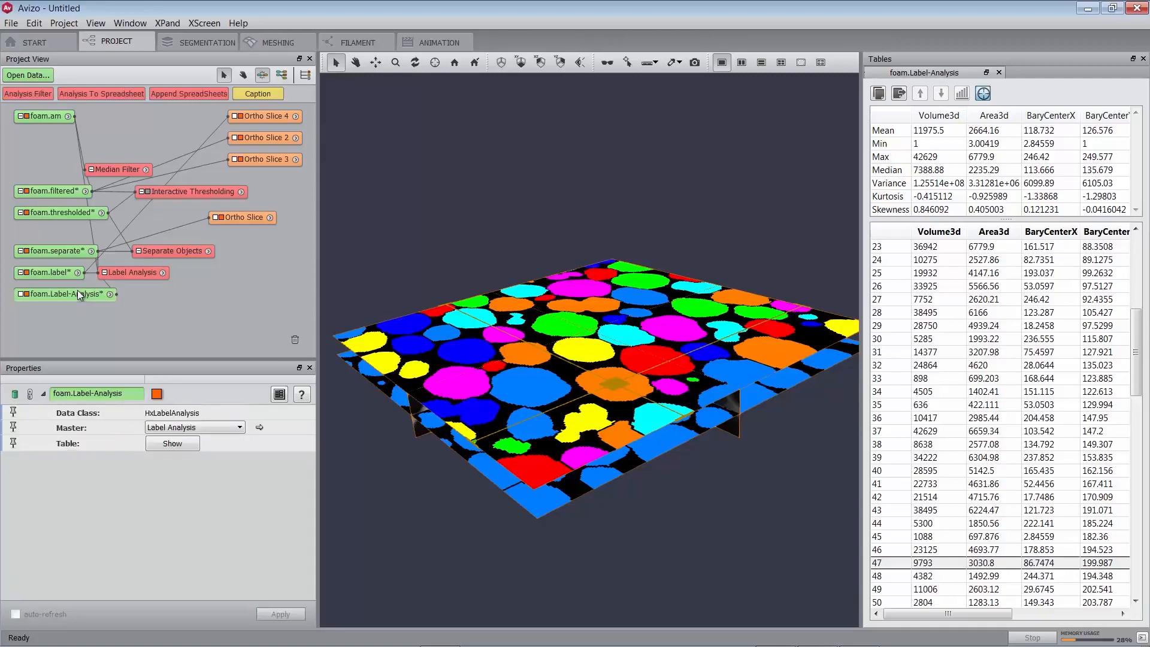
type("analysis")
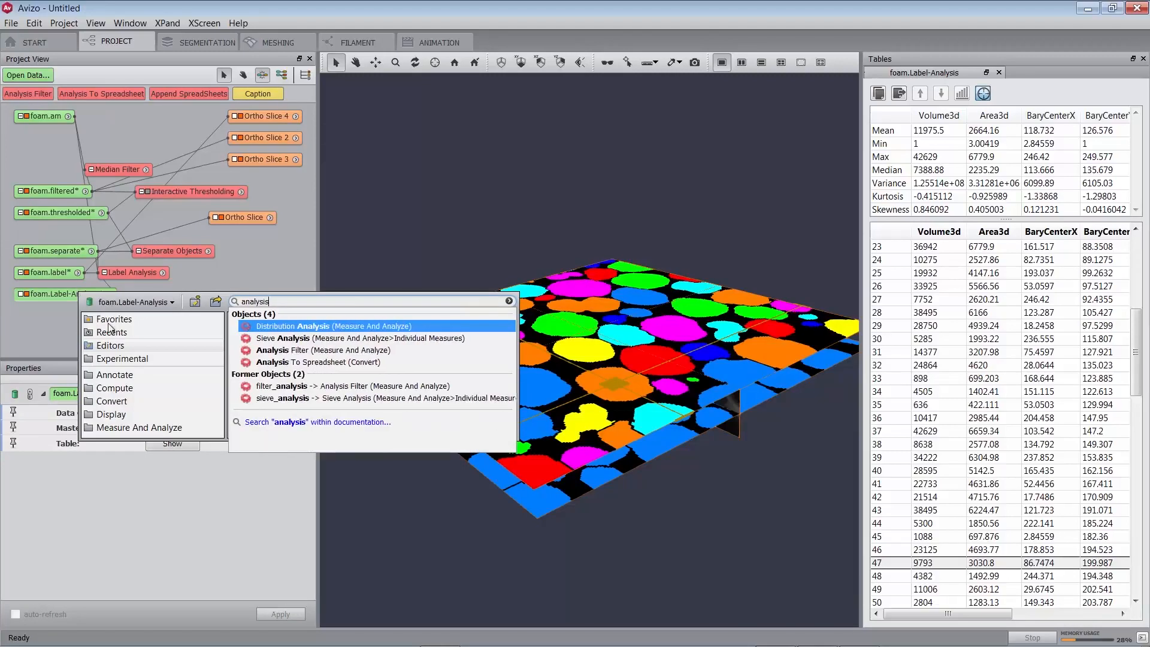
left_click(282, 348)
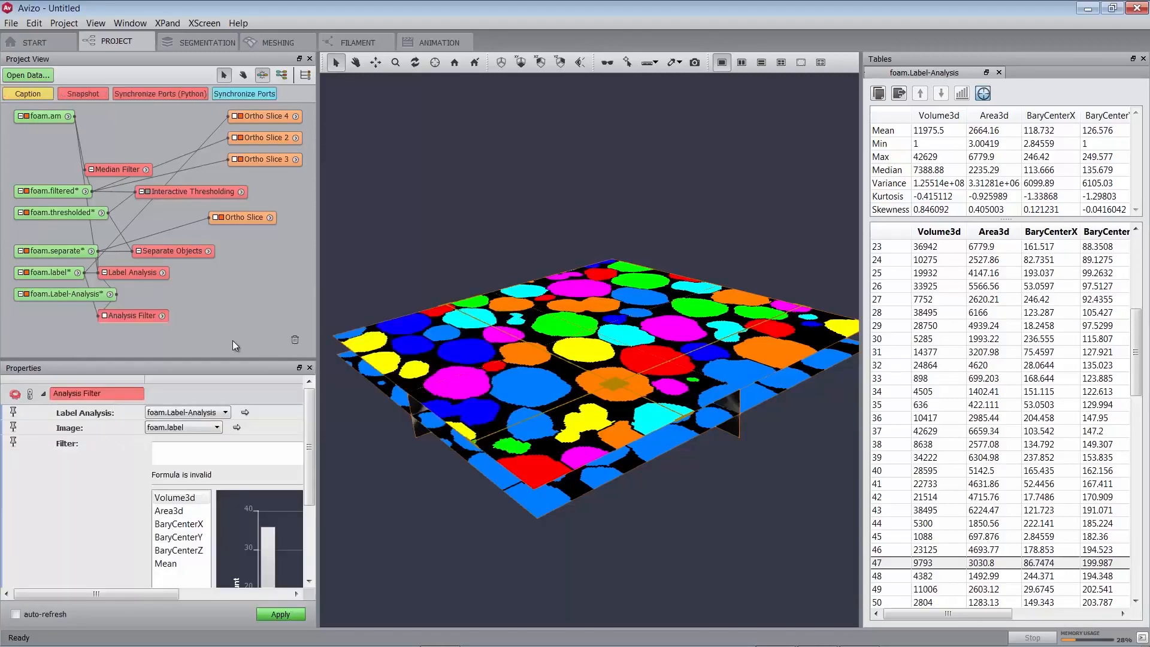
left_click(190, 426)
left_click(190, 425)
left_click(191, 457)
type("Volume3d >= 30000")
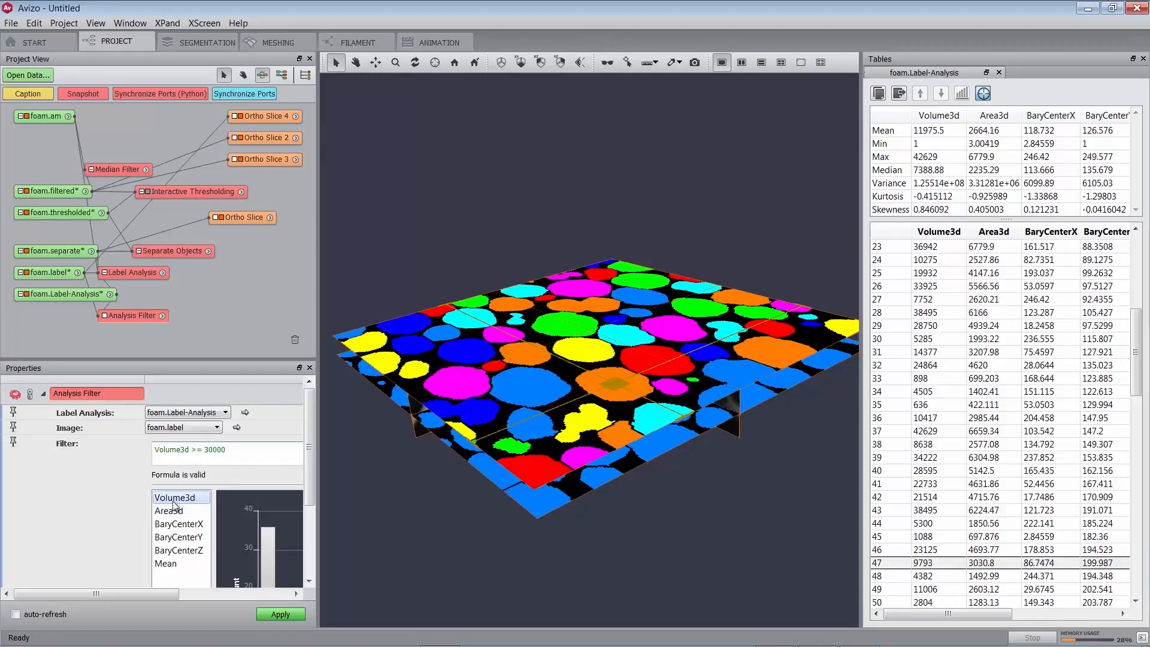
left_click(273, 617)
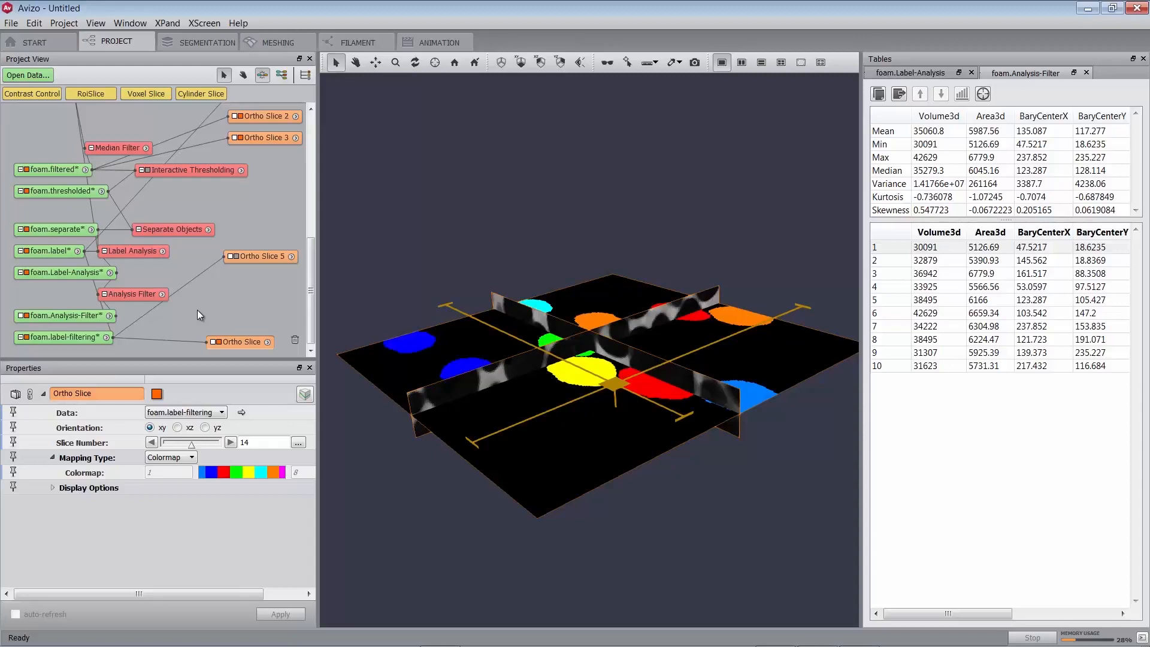
- Attach a Sieve Analysis module to foam.Label-Analysis, keeping foam.label as its data and Volume3d as the measure
left_click(89, 274)
right_click(89, 274)
type("sieve")
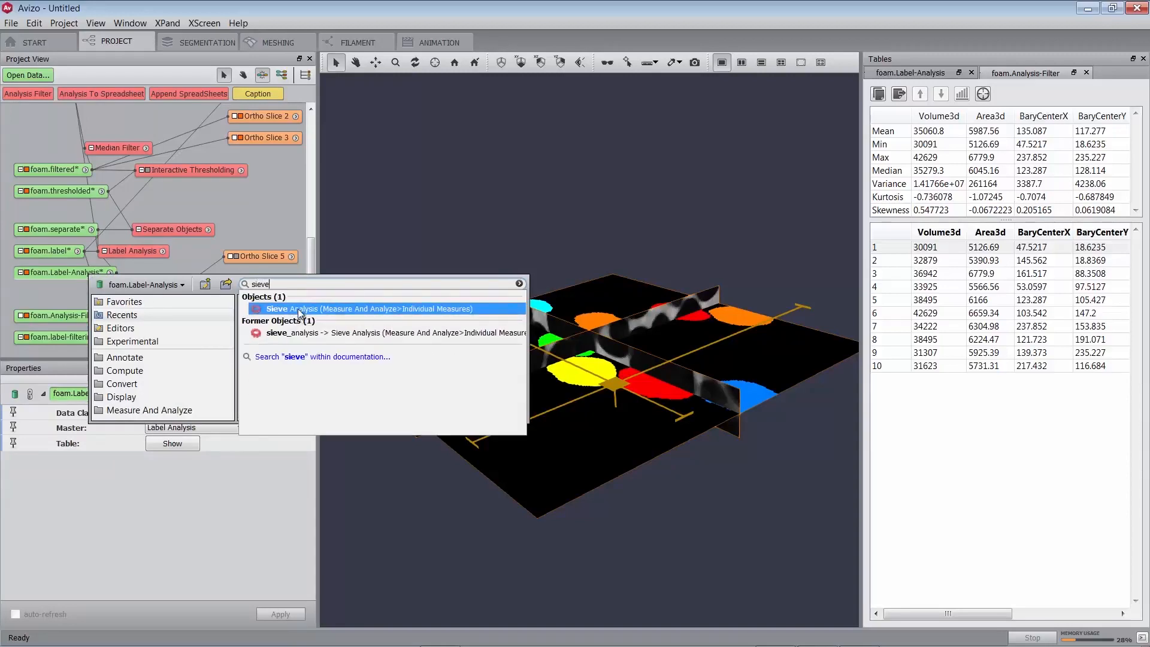
left_click(293, 310)
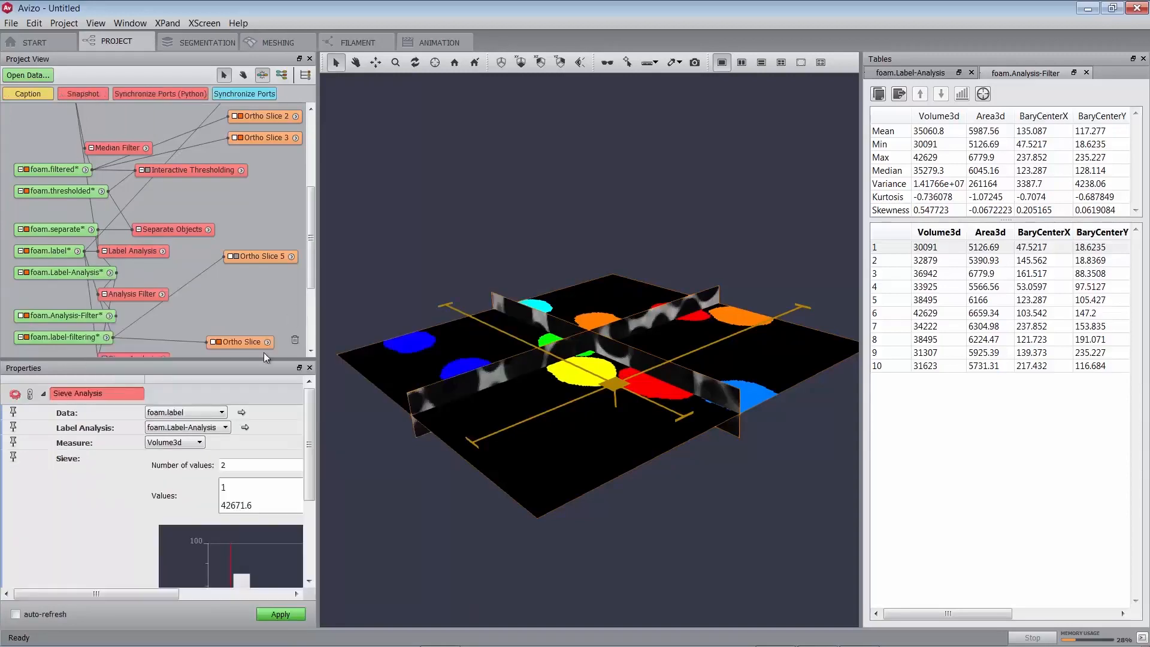
left_click(177, 412)
left_click(177, 412)
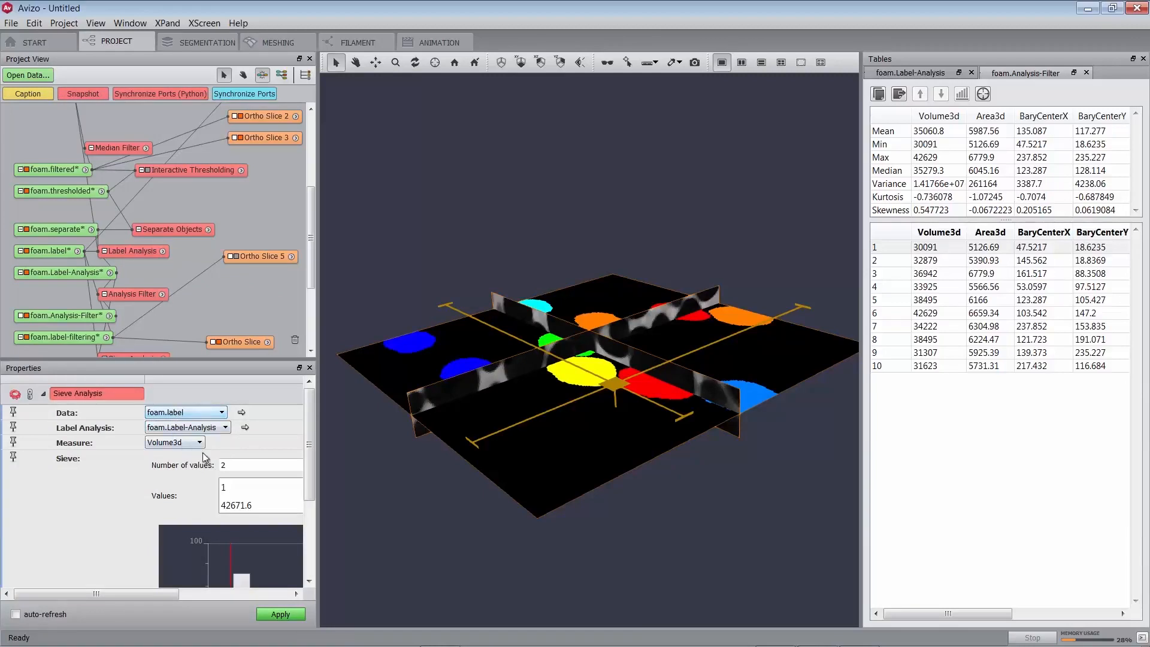
- Set the number of sieve values to 4, detect the range limits and run the sieve analysis
type("4")
left_click_drag(137, 595, 219, 593)
left_click_drag(314, 437, 299, 505)
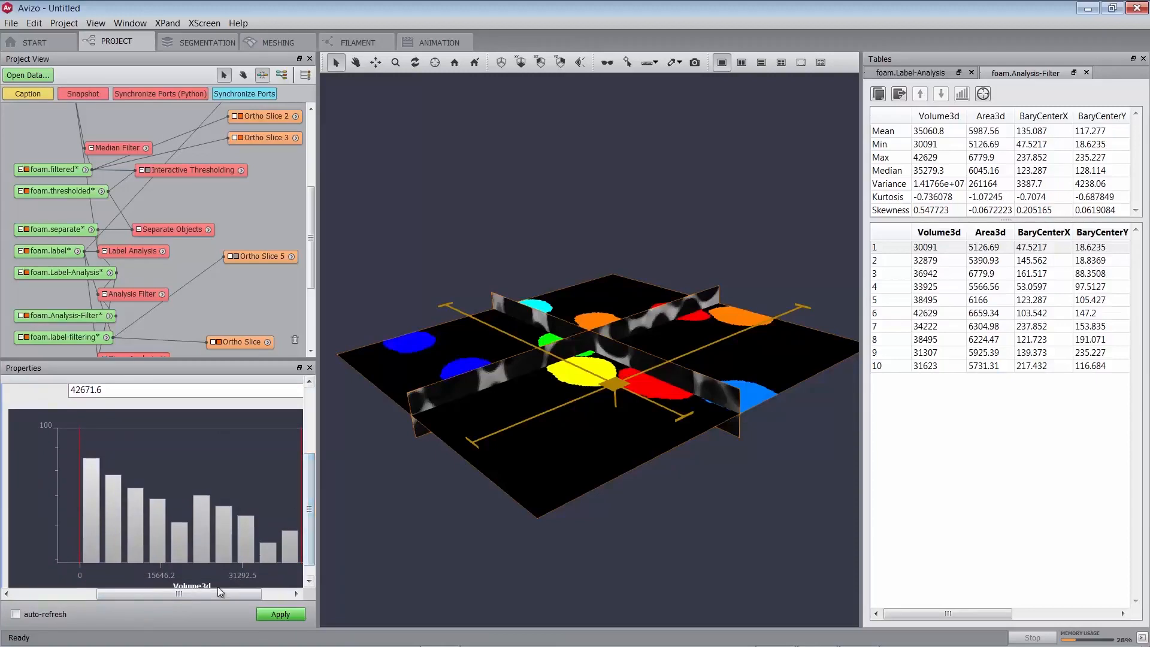
left_click_drag(210, 594, 242, 592)
left_click_drag(313, 502, 311, 468)
left_click(286, 406)
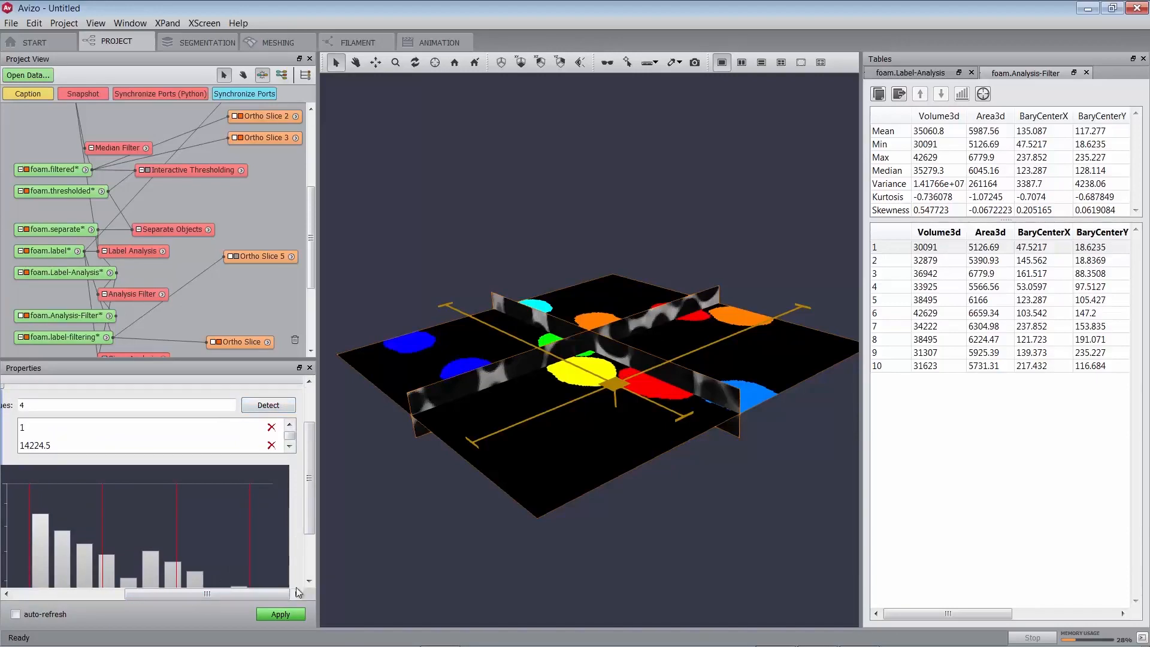
left_click(281, 614)
- Attach a Volume Rendering to foam.Sieved and close the foam.Label-Analysis table
left_click_drag(311, 222, 310, 307)
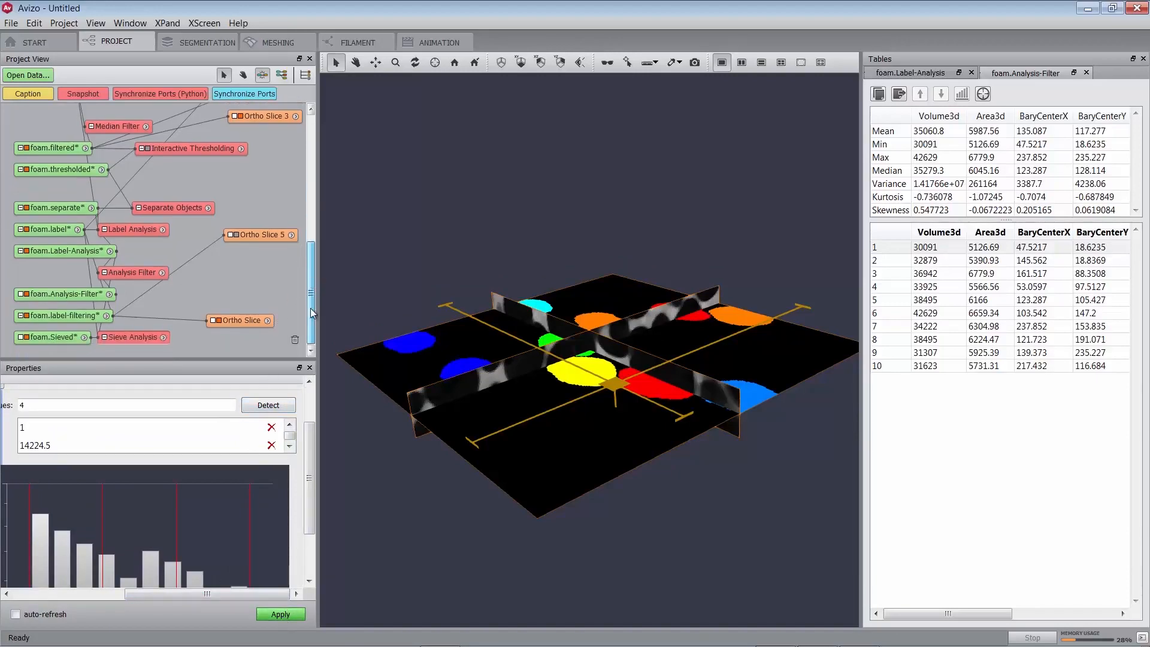
left_click(59, 336)
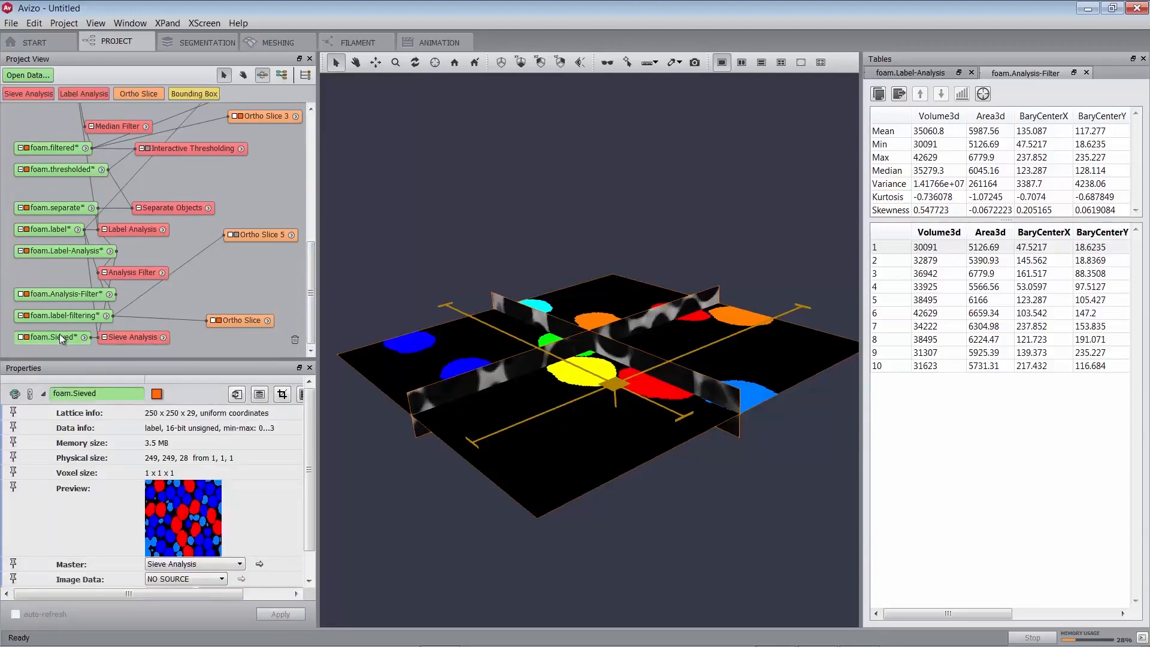
right_click(50, 336)
type("volume ren")
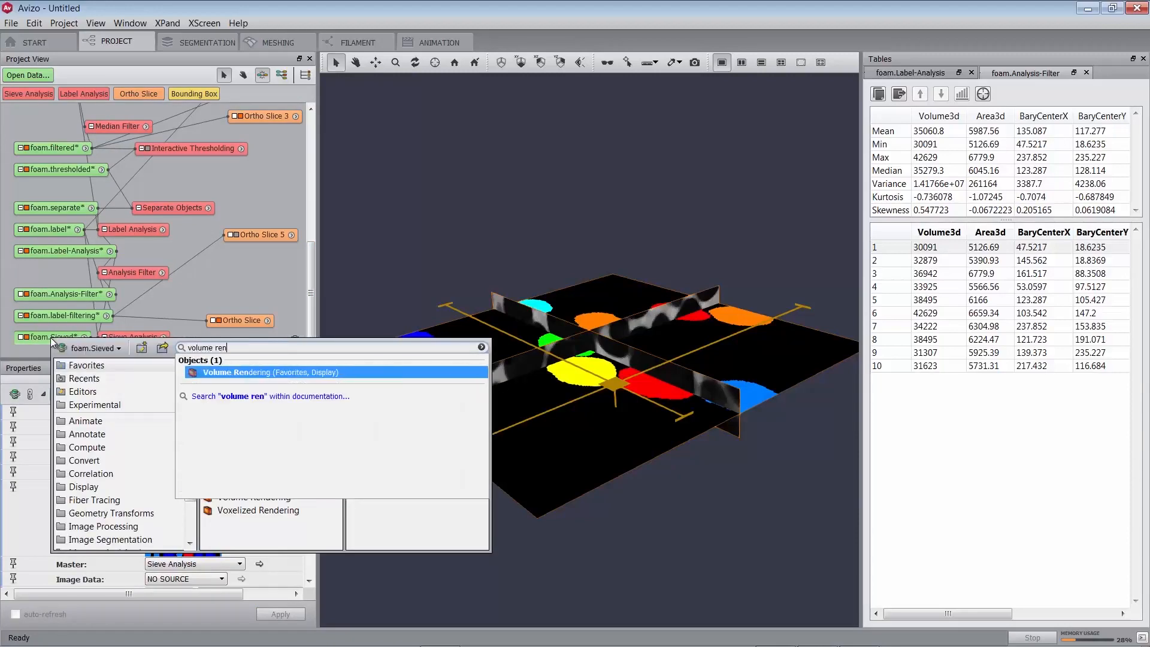
left_click(213, 371)
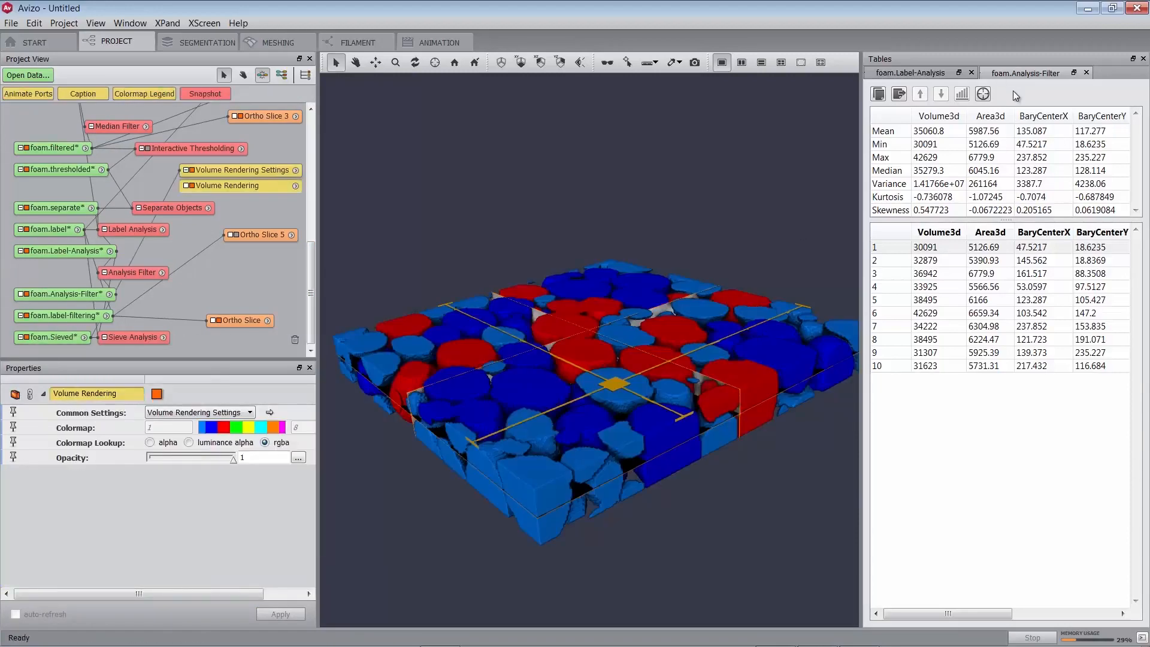
left_click(972, 72)
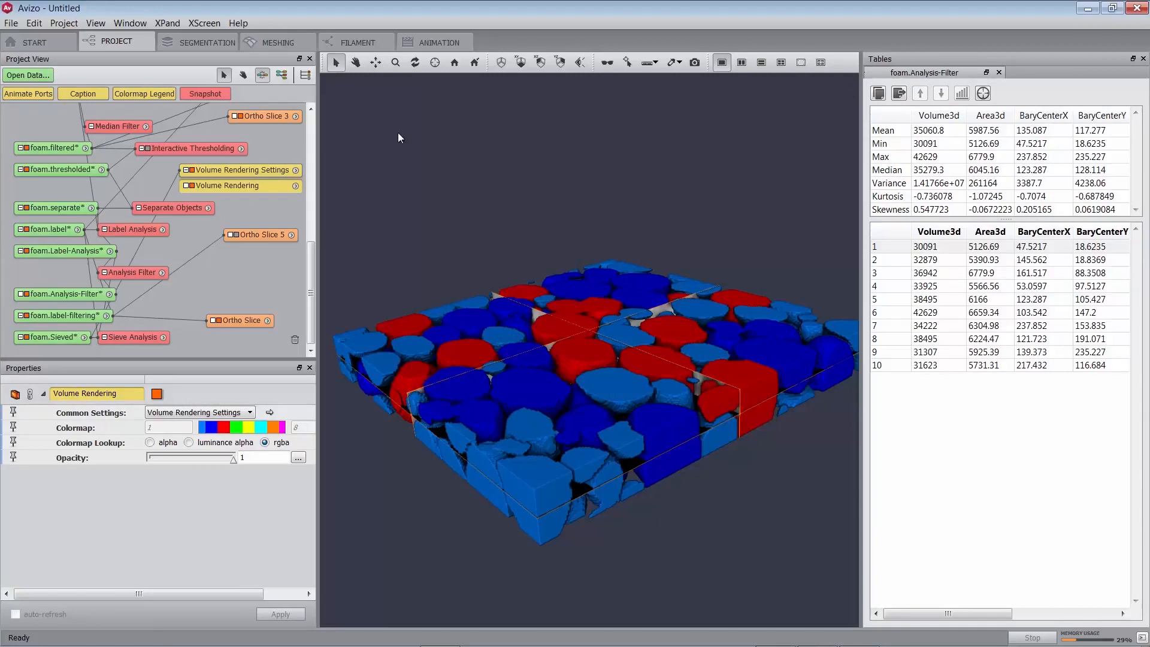
- Hide the volume rendering and open the data source choices of the xy Ortho Slice
left_click(192, 170)
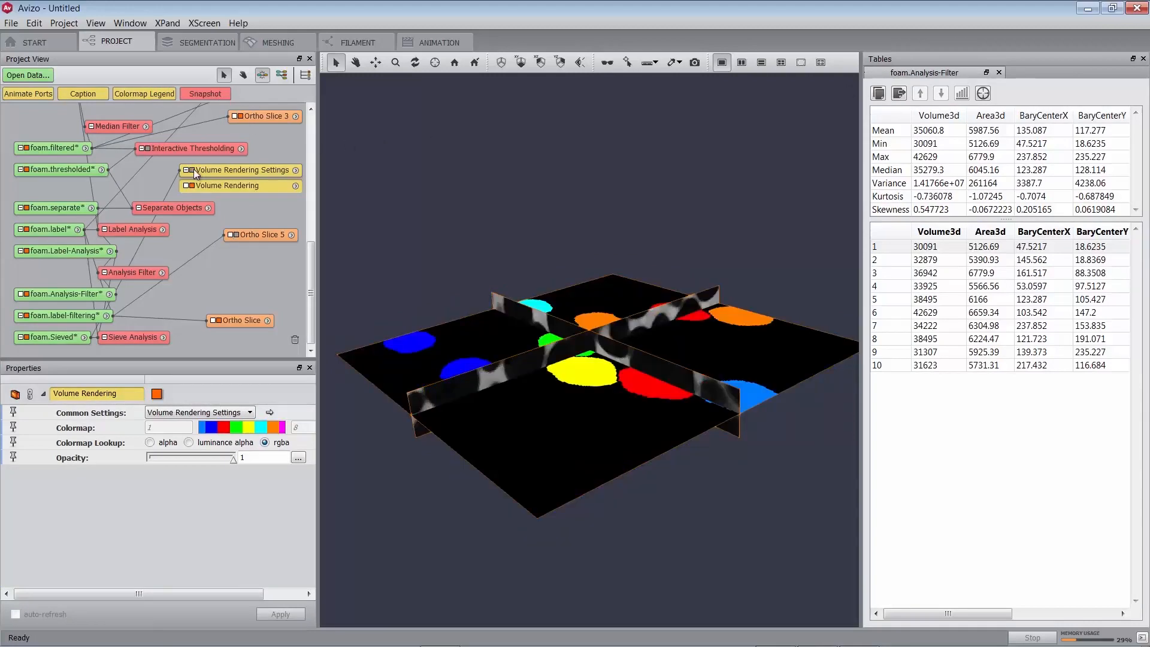
left_click(241, 321)
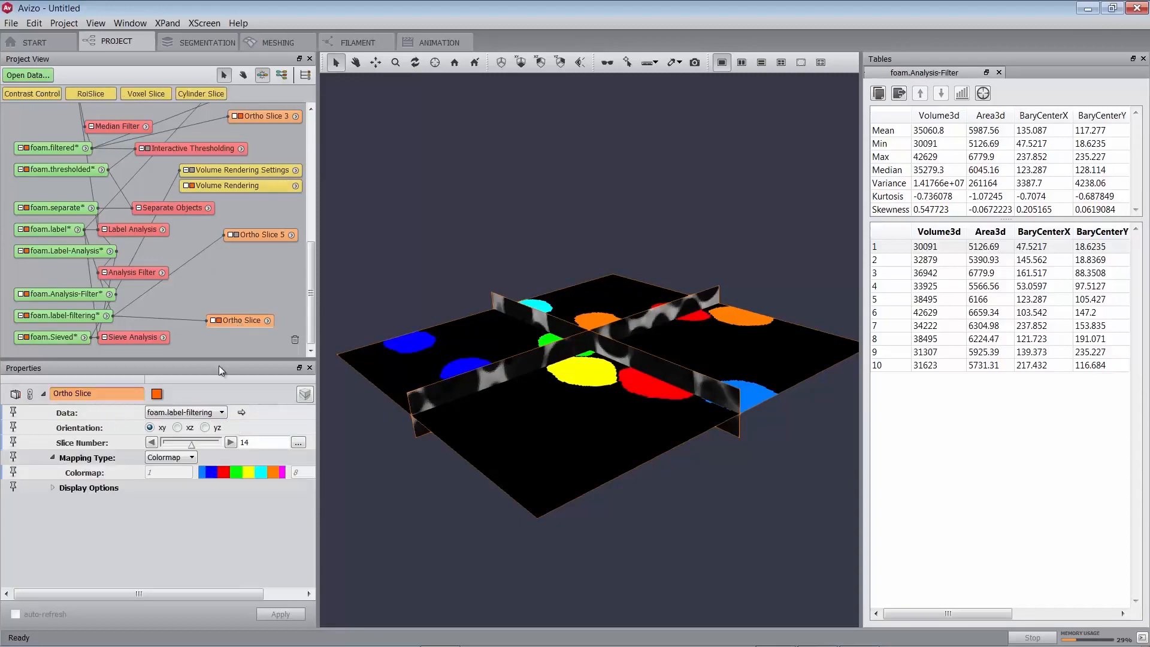
left_click(182, 413)
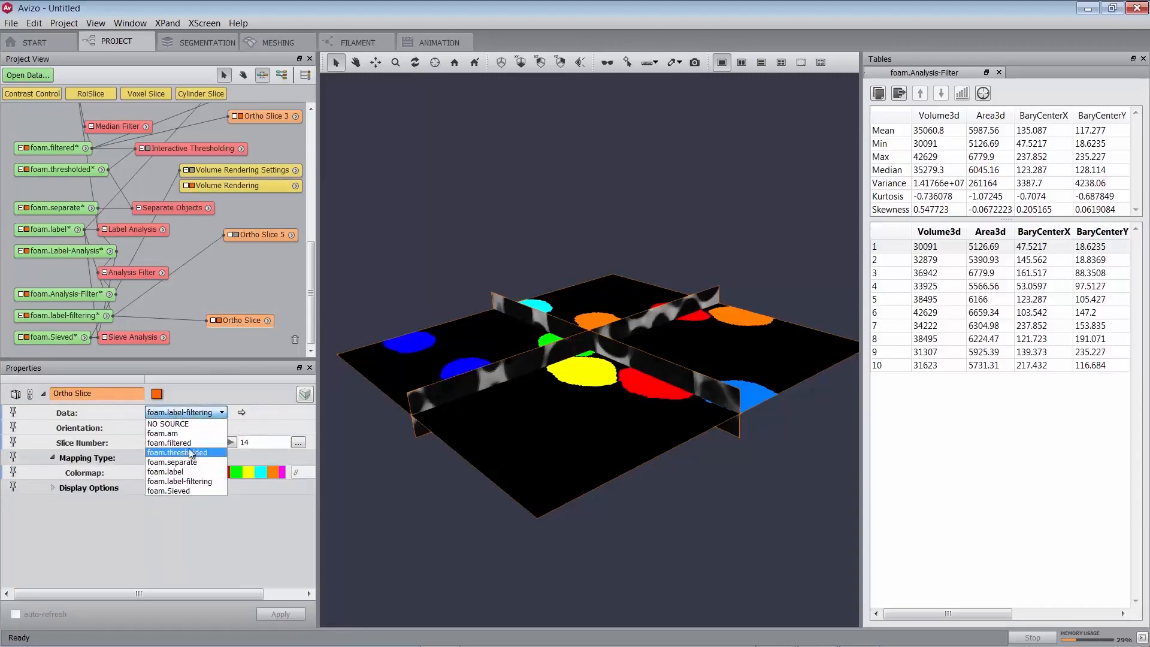